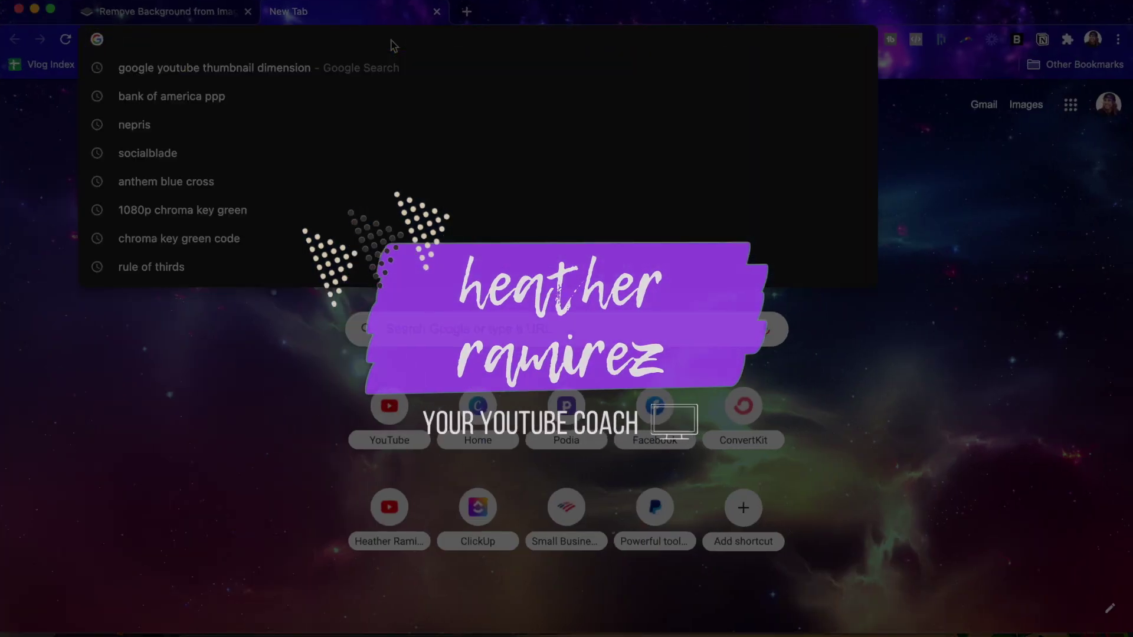
- Create a new blank Canva design with custom dimensions 1280 × 720 px
type("canva.com")
key("Return")
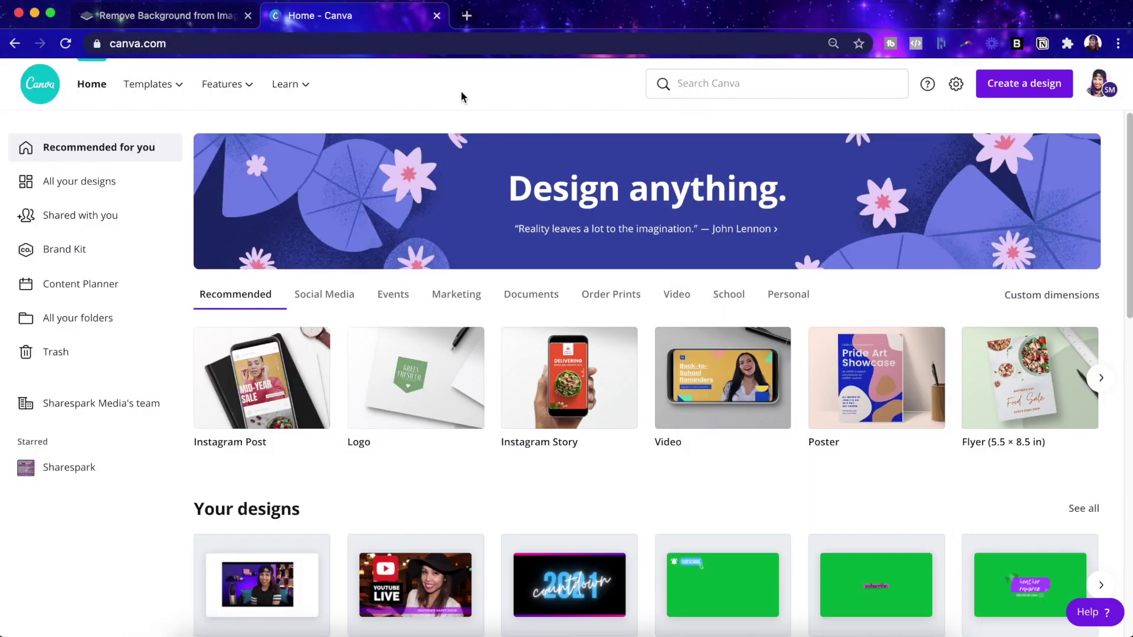
left_click(1033, 90)
left_click(946, 154)
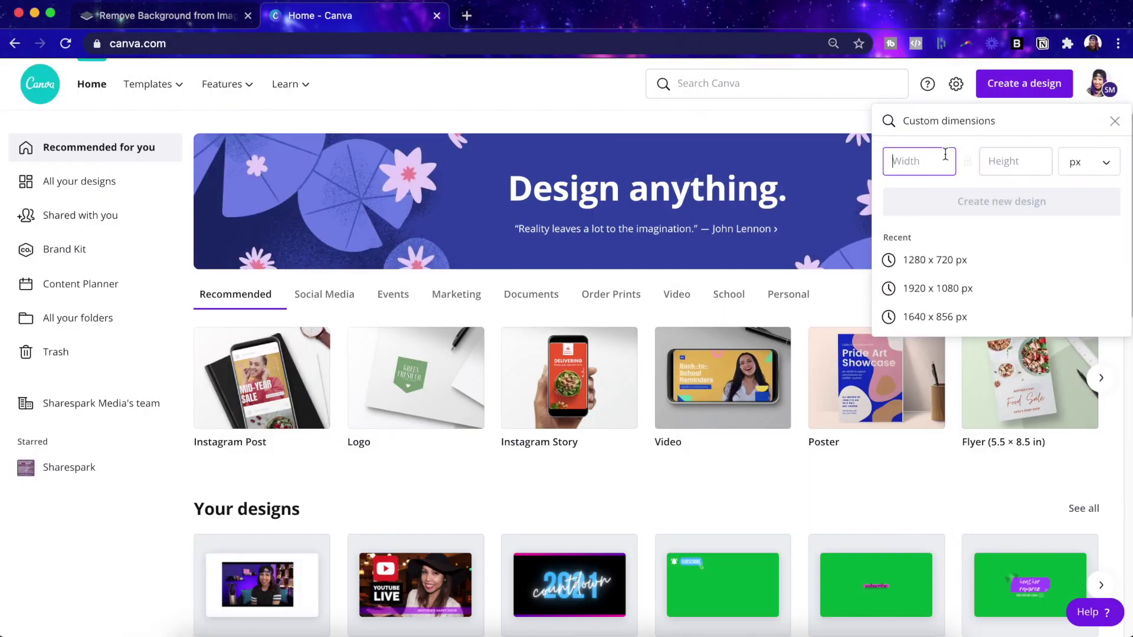
type("1280")
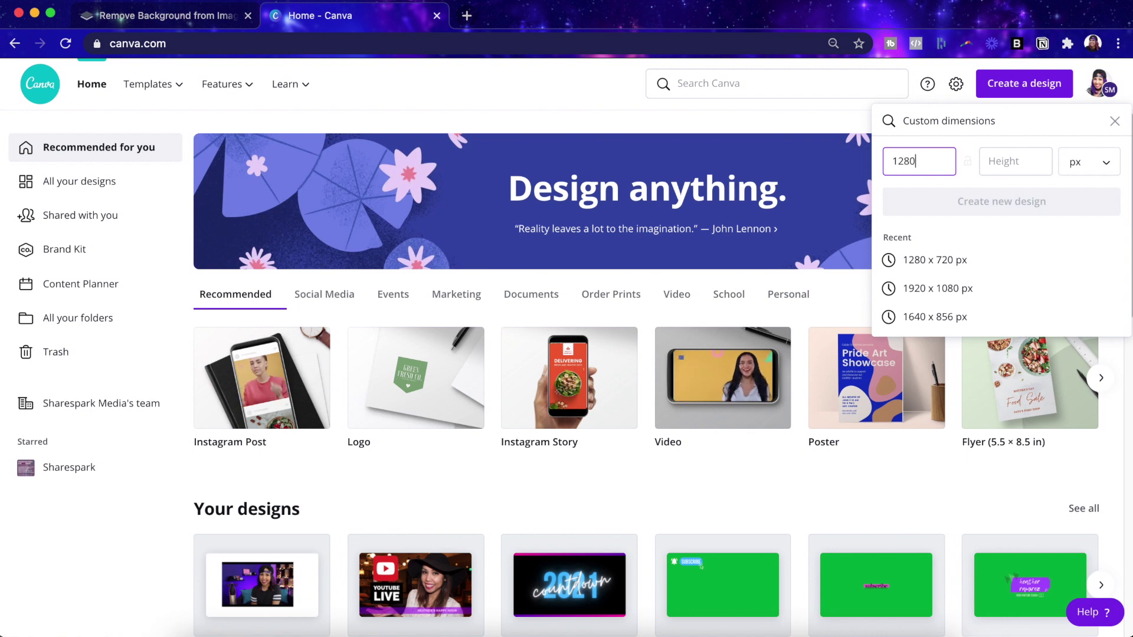
key("Tab")
type("720")
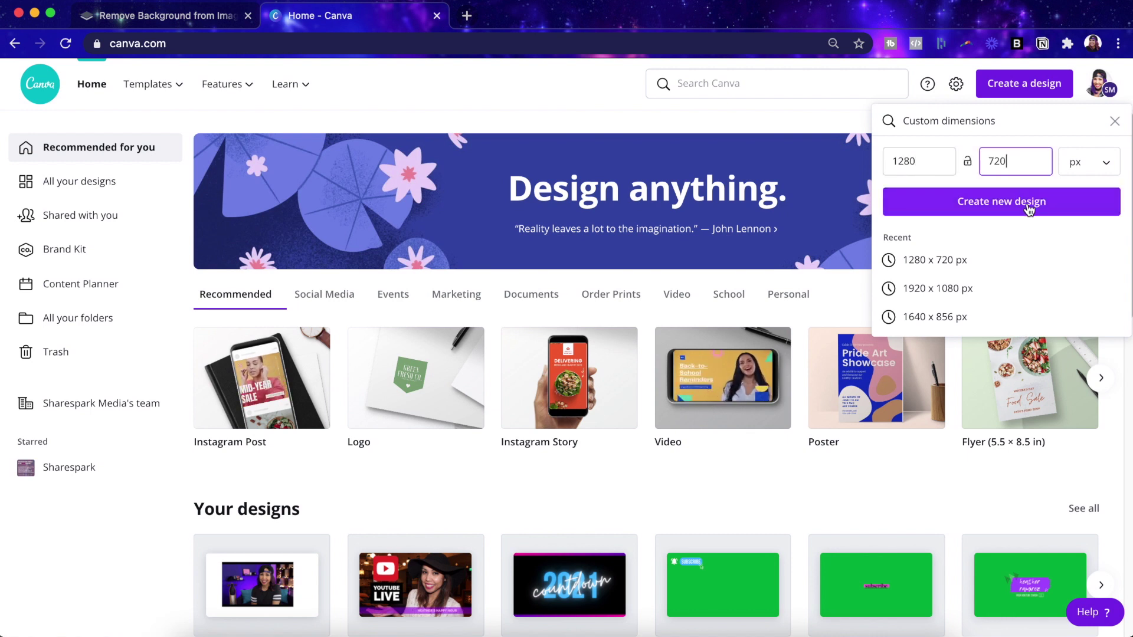
left_click(1028, 204)
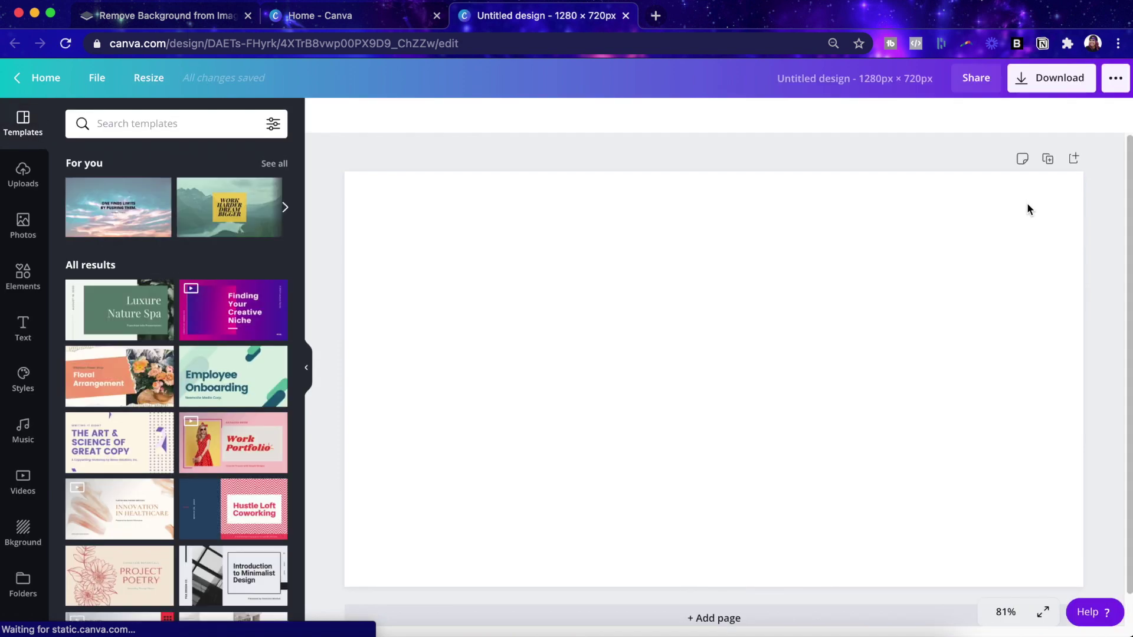
- Apply the dark texture from the background patterns as the page background
left_click(23, 531)
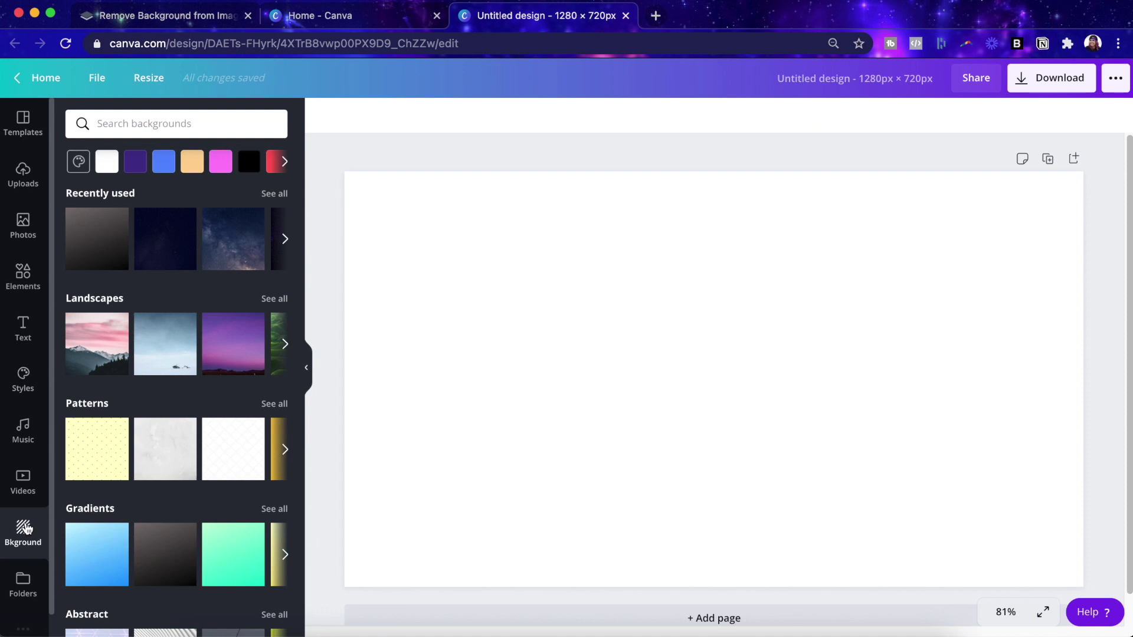
left_click(274, 405)
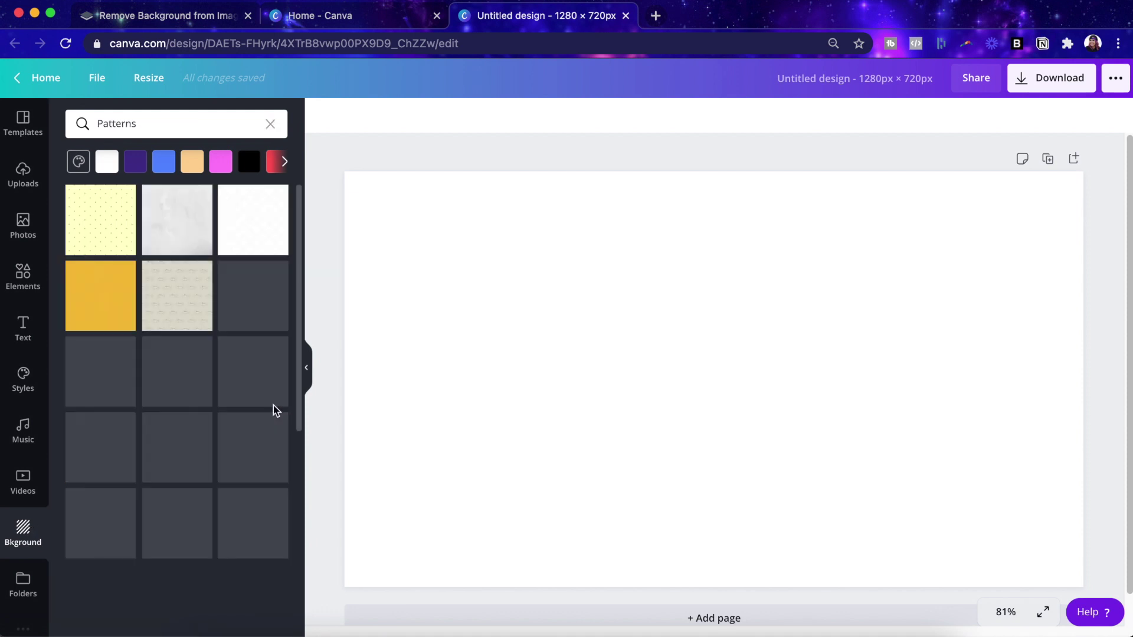
scroll(202, 531, "down", 2)
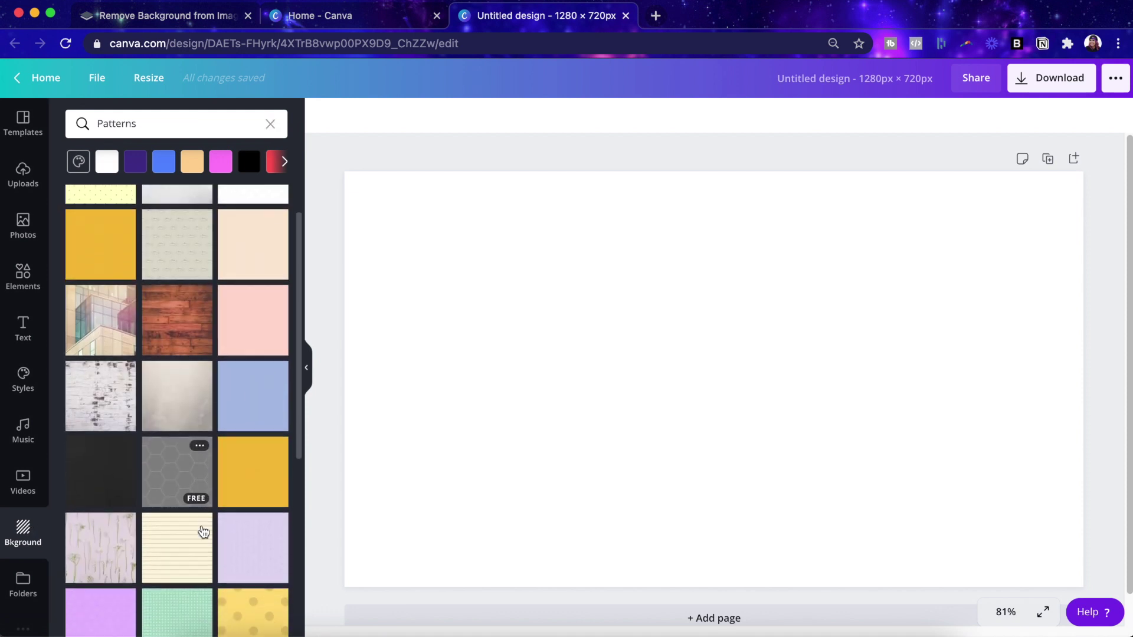
left_click(107, 467)
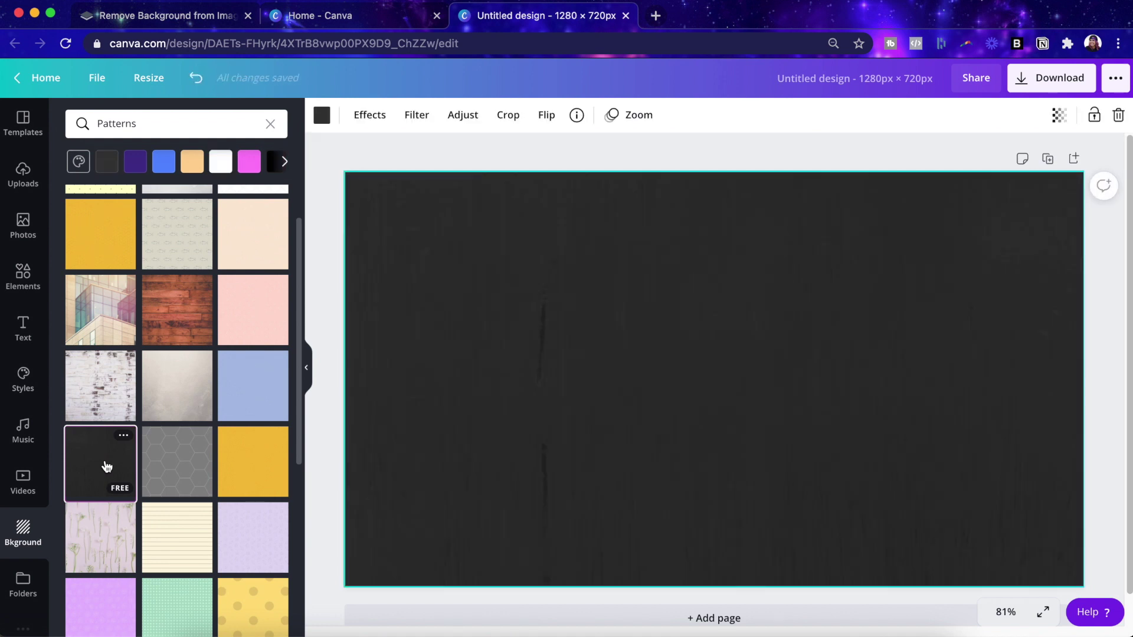
left_click(322, 501)
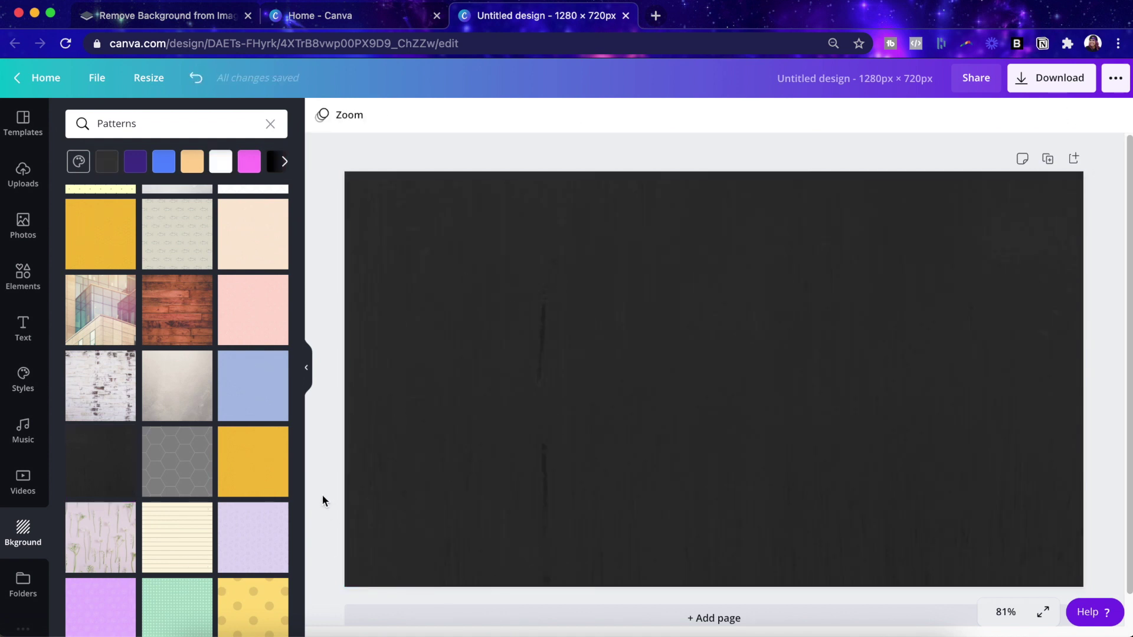
left_click(16, 235)
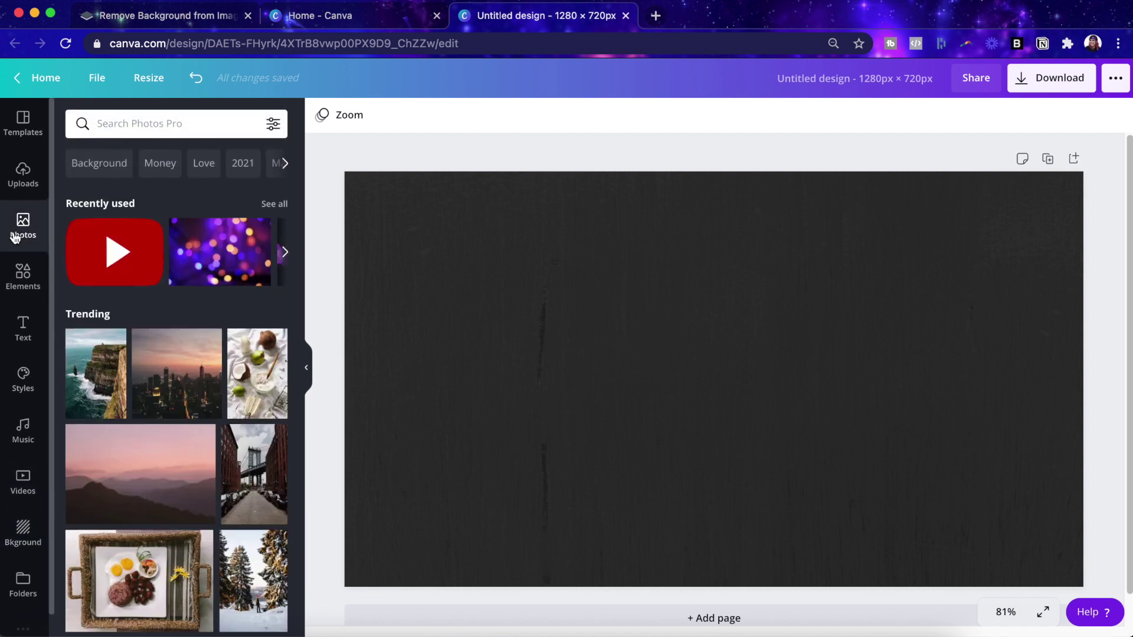
- Add the uploaded room photo of the woman, apply Background Remover, then view remove.bg
left_click(14, 184)
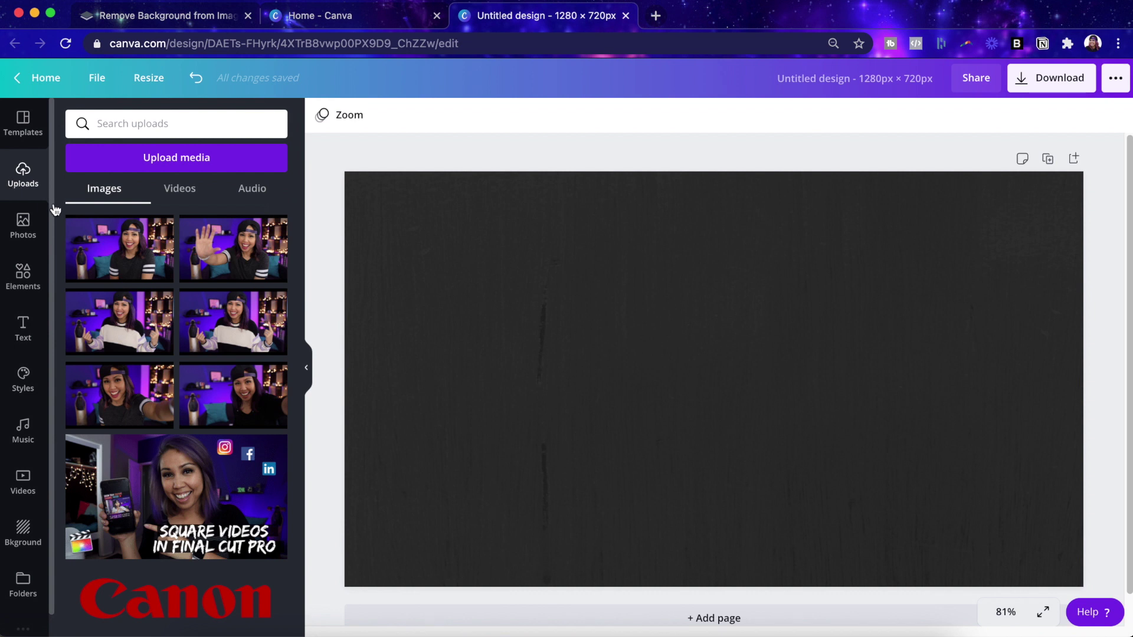
left_click(131, 258)
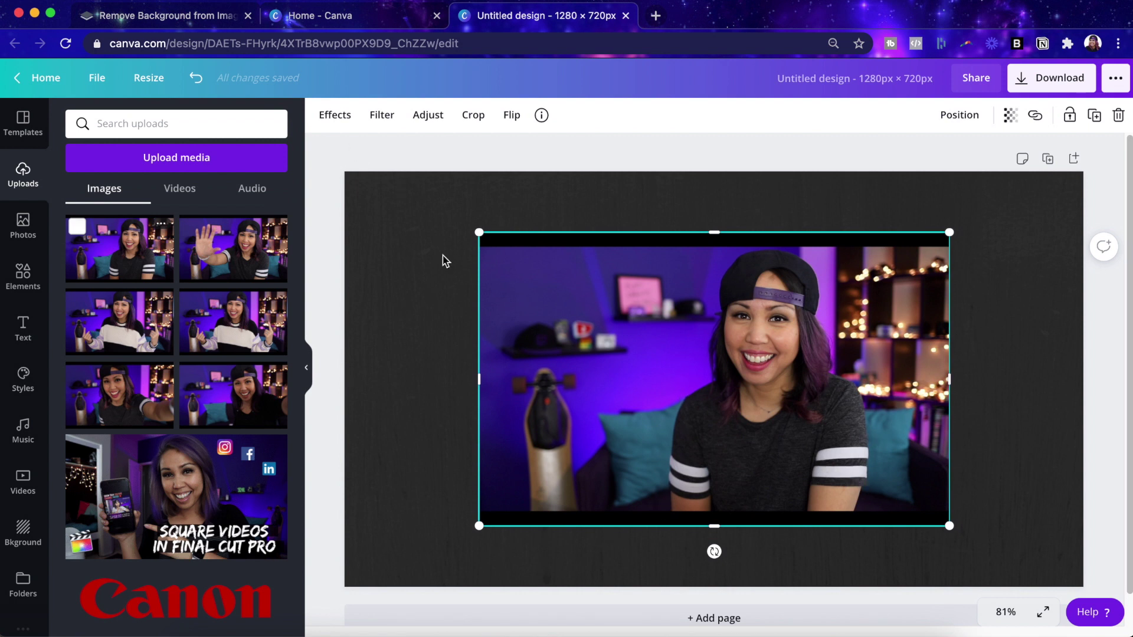
left_click(331, 115)
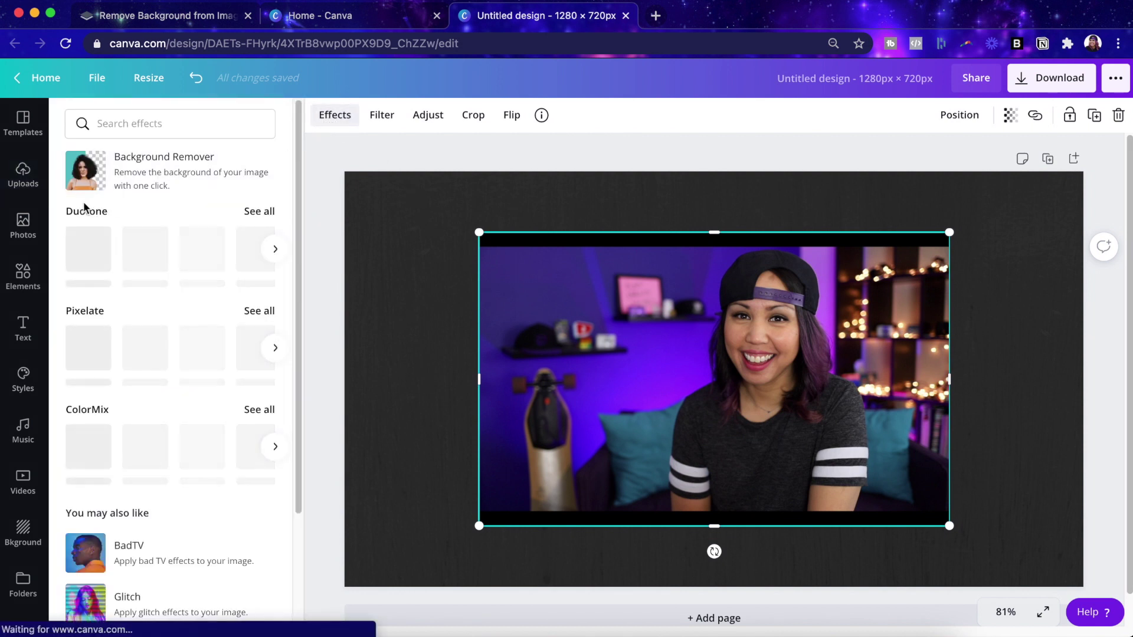
left_click(176, 174)
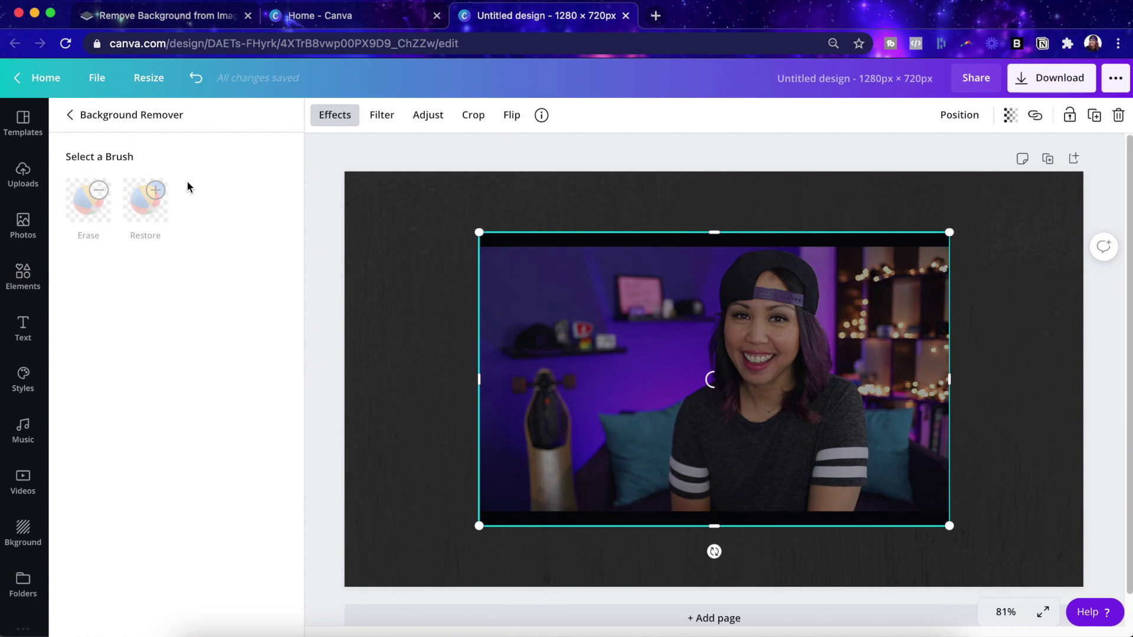
left_click(169, 17)
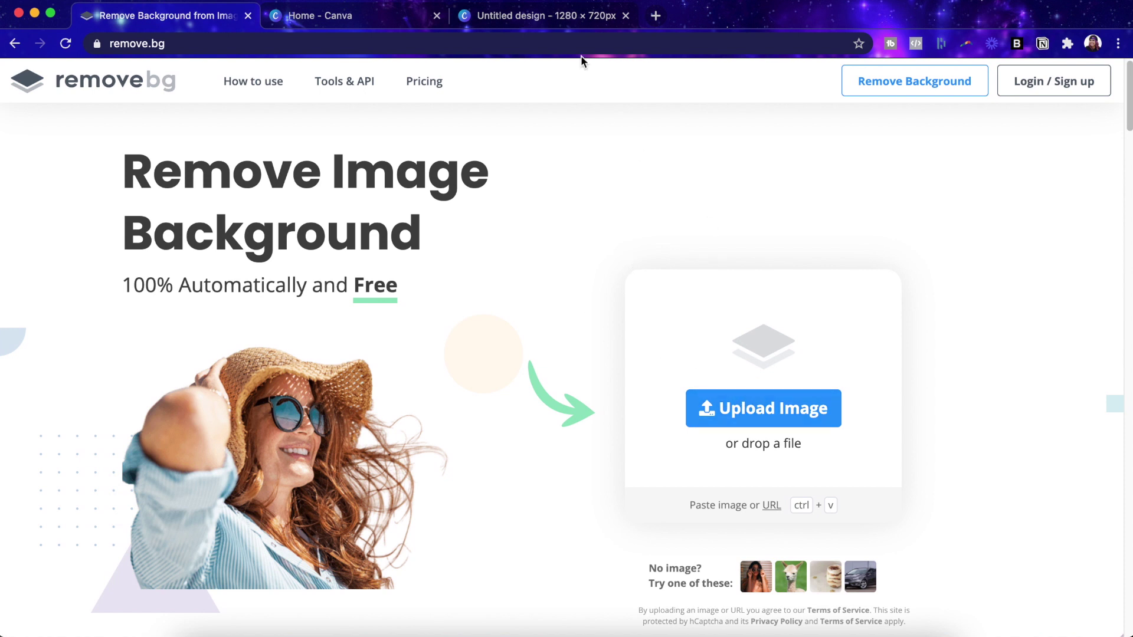
- Go back to the Untitled design in Canva to see the cutout woman
left_click(576, 24)
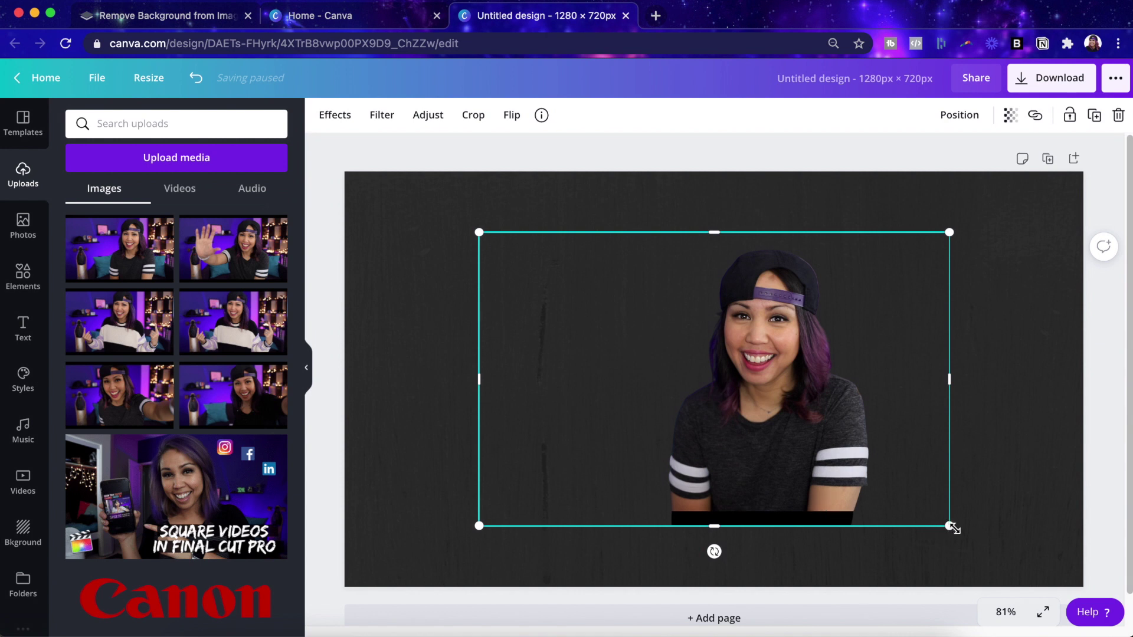
- Resize the cutout to roughly 1,142 × 714 by dragging its corner handles
left_click_drag(949, 527, 1075, 624)
left_click_drag(479, 233, 415, 205)
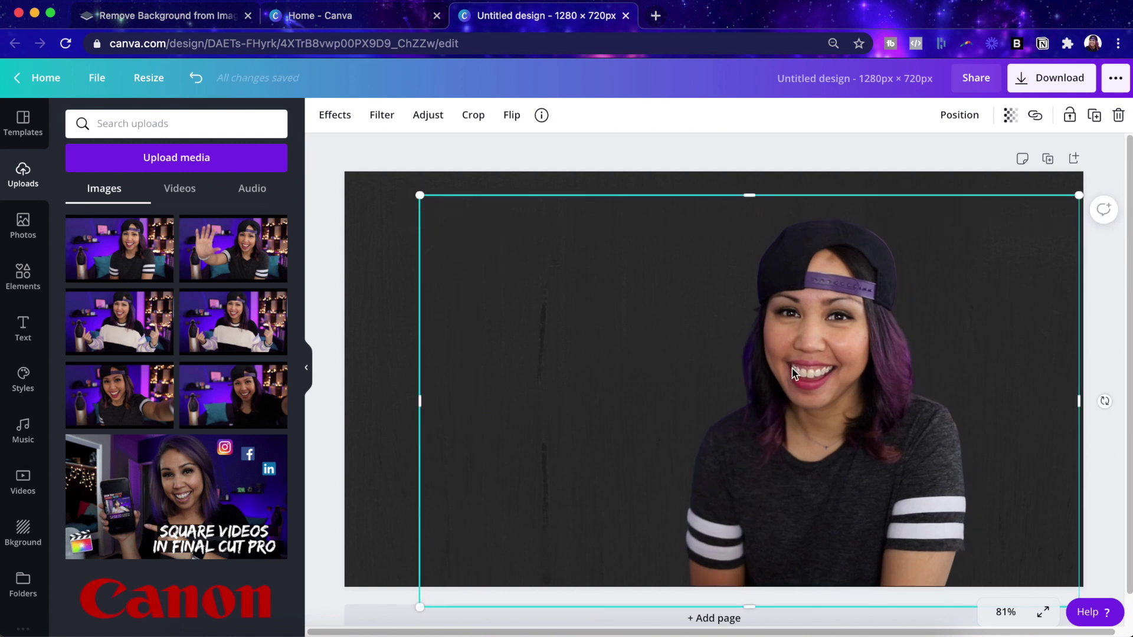
left_click(726, 155)
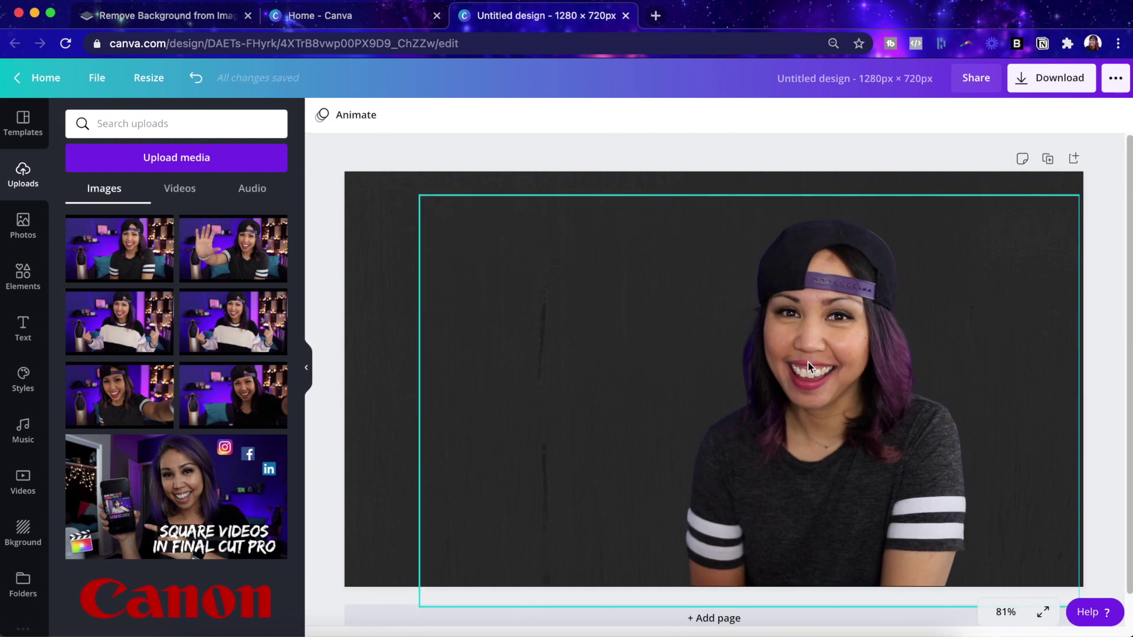
left_click(731, 367)
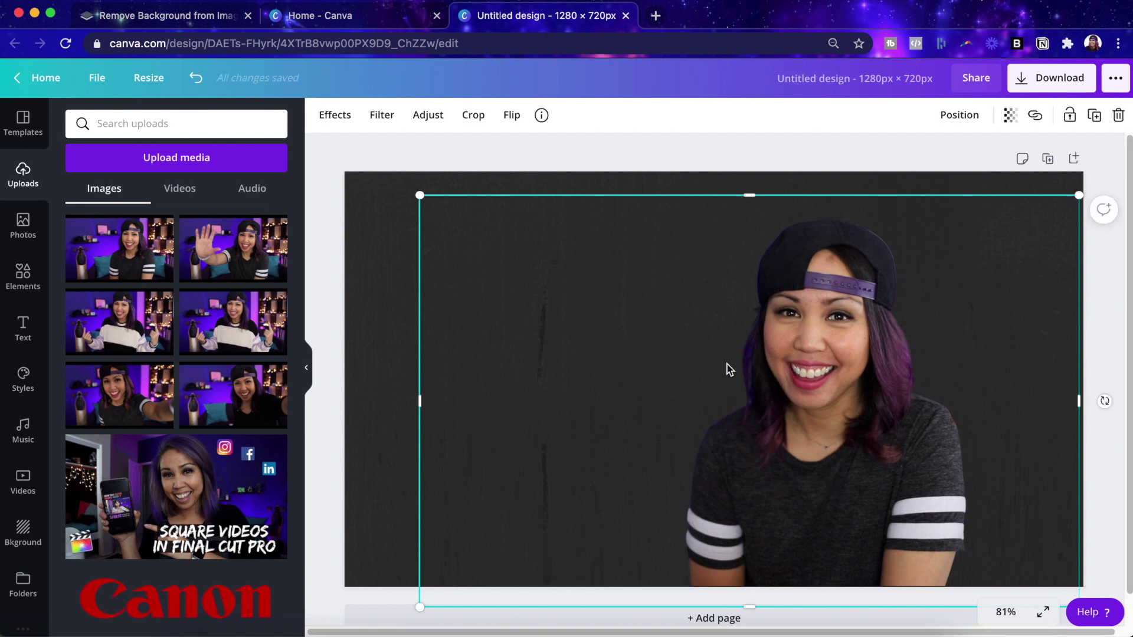
- Duplicate the cutout, align the copy over it, and enlarge it to about 1,199 × 749
left_click(1094, 116)
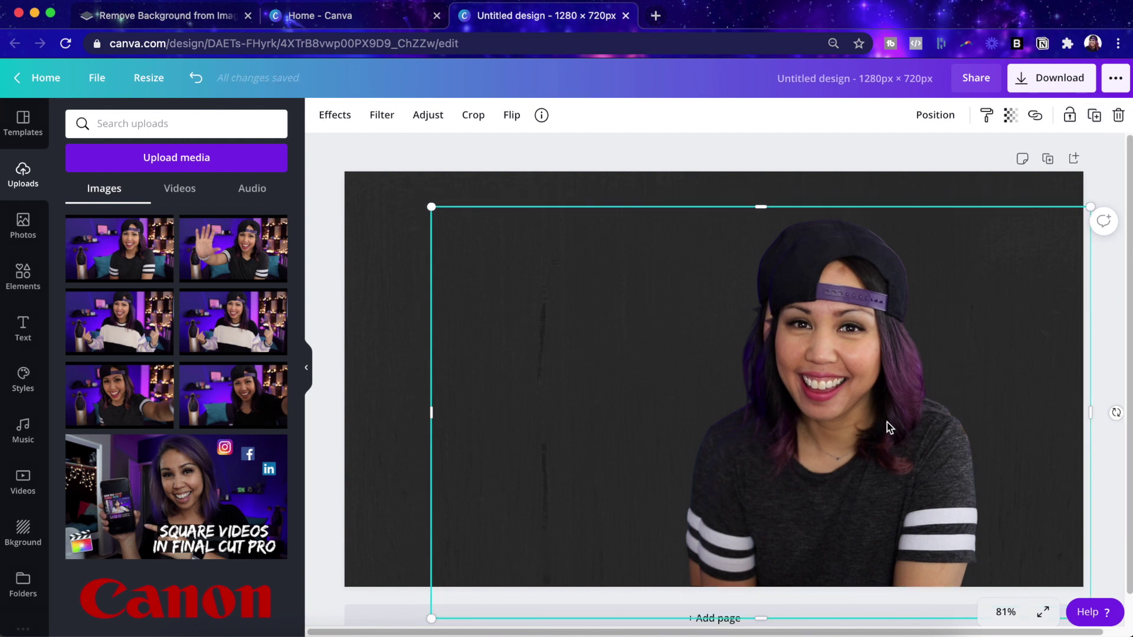
left_click_drag(889, 427, 878, 413)
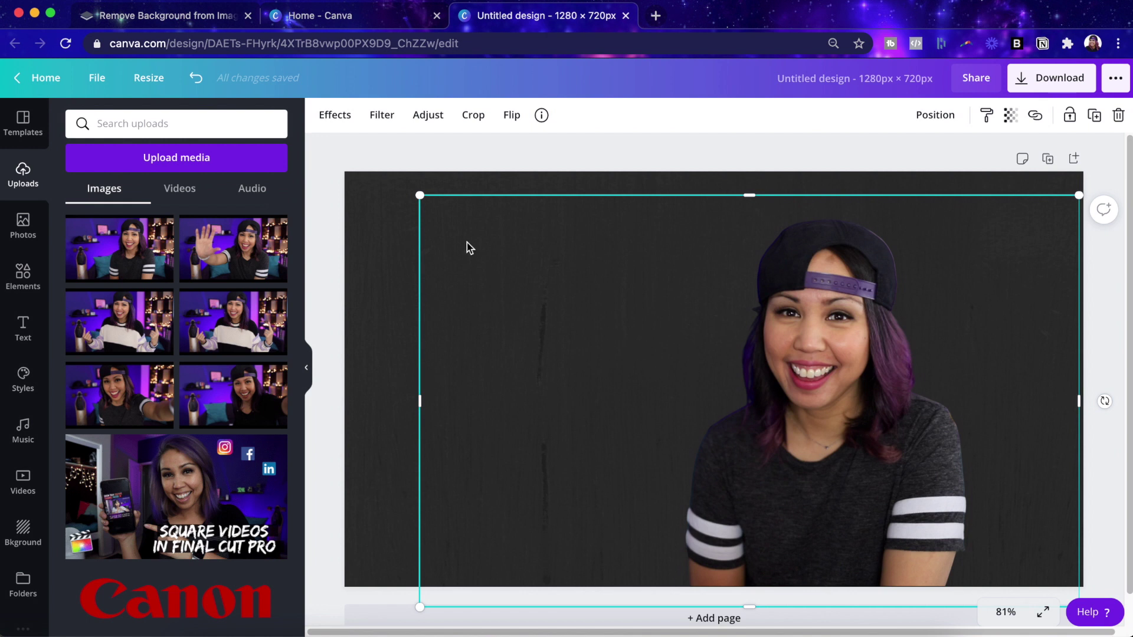
left_click_drag(420, 196, 401, 188)
scroll(874, 433, "down", 1)
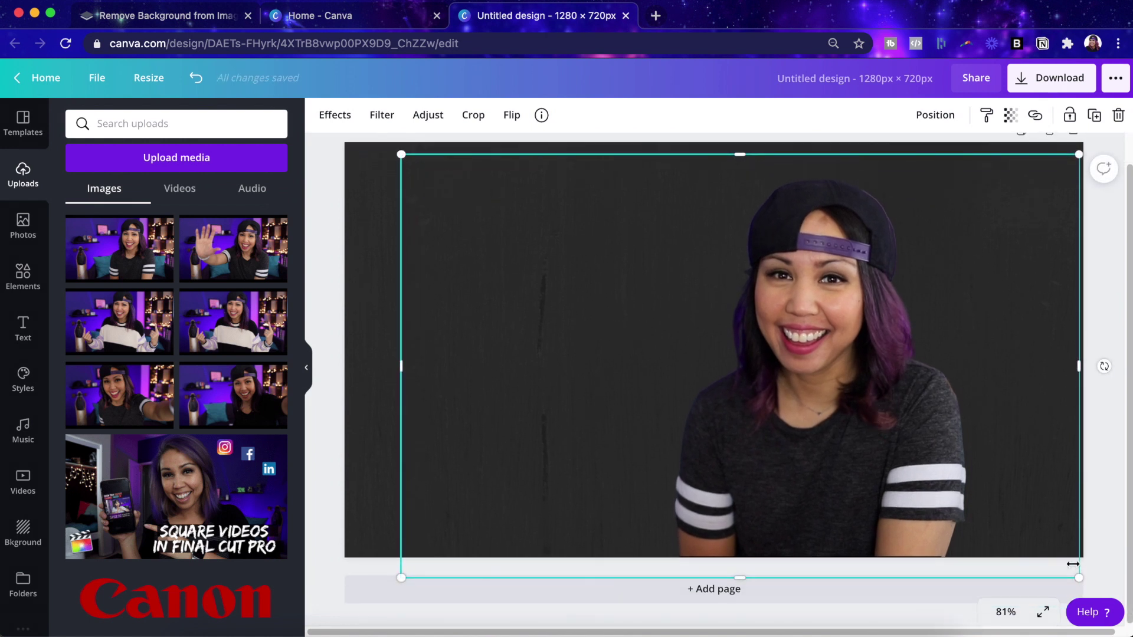
left_click_drag(1076, 579, 1090, 583)
left_click_drag(911, 442, 905, 436)
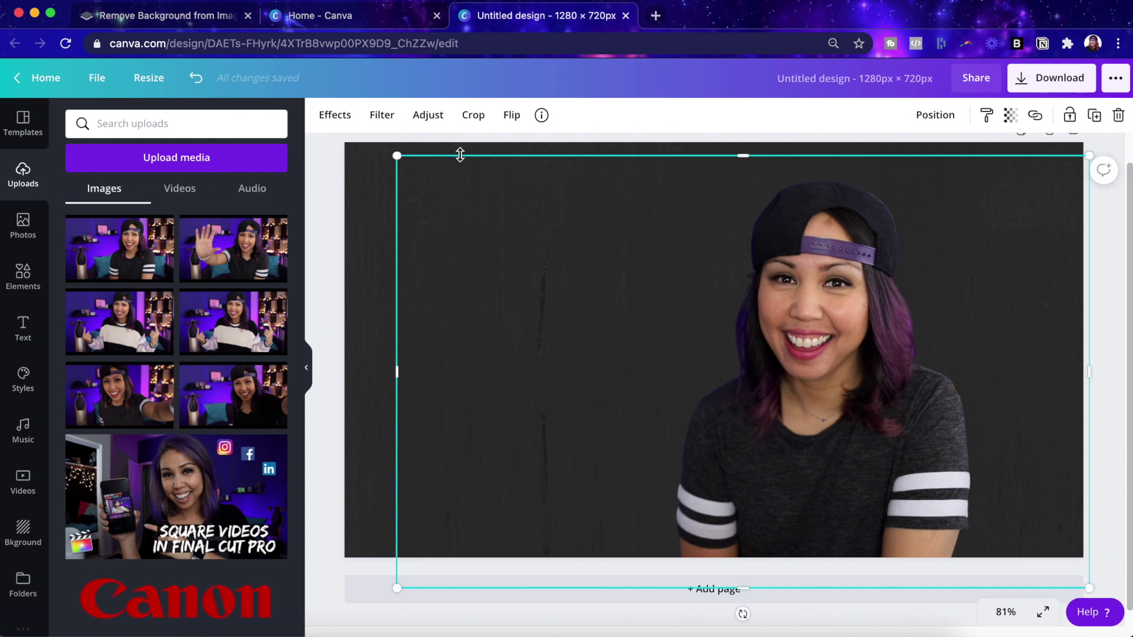
left_click(333, 116)
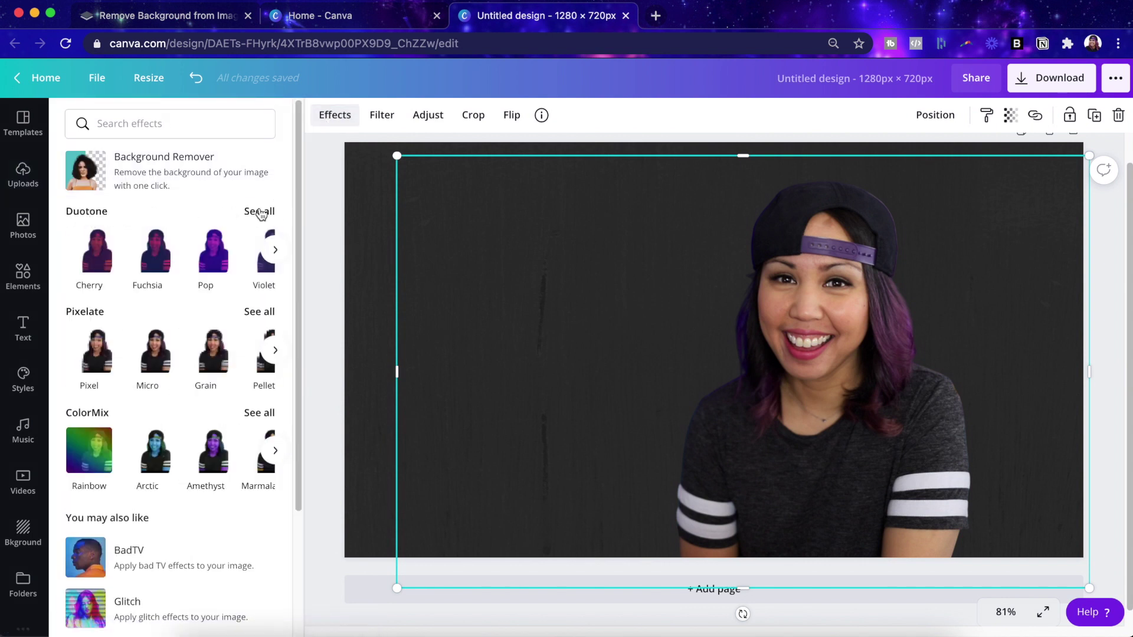
- Apply the Lavender duotone preset to the copy and start adjusting its shadows colour
left_click(260, 211)
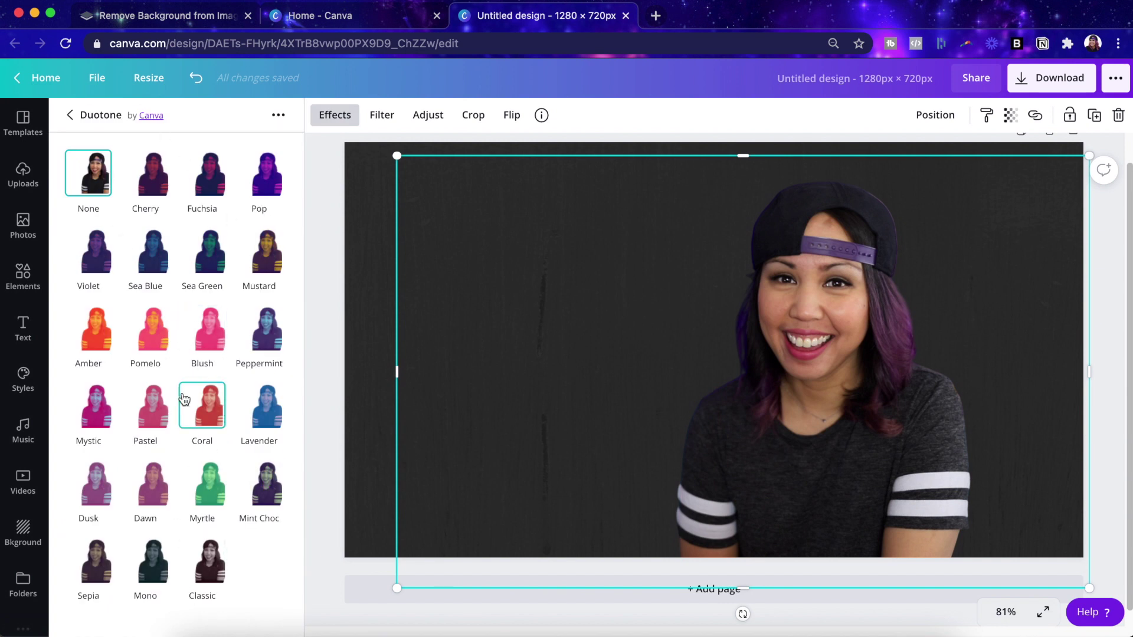
left_click(272, 416)
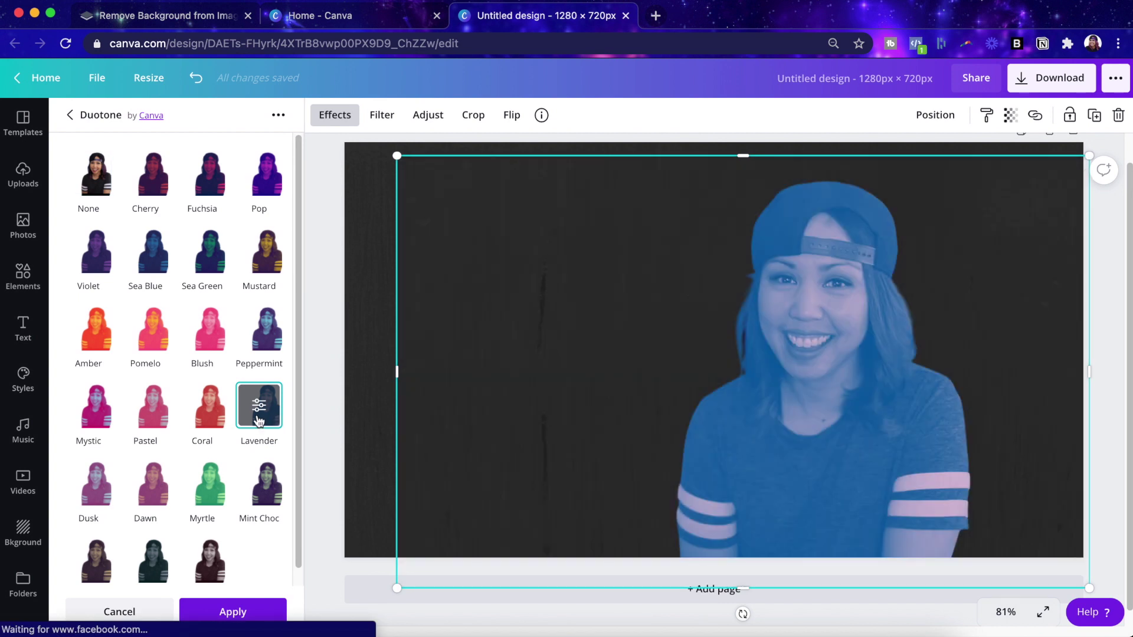
left_click(258, 408)
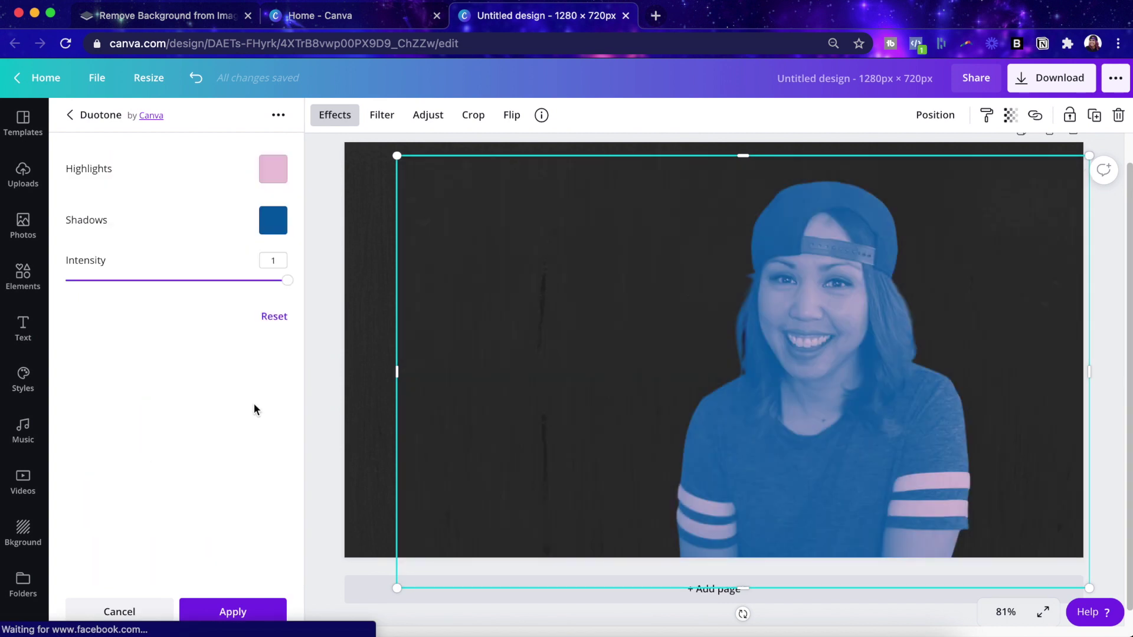
left_click(272, 220)
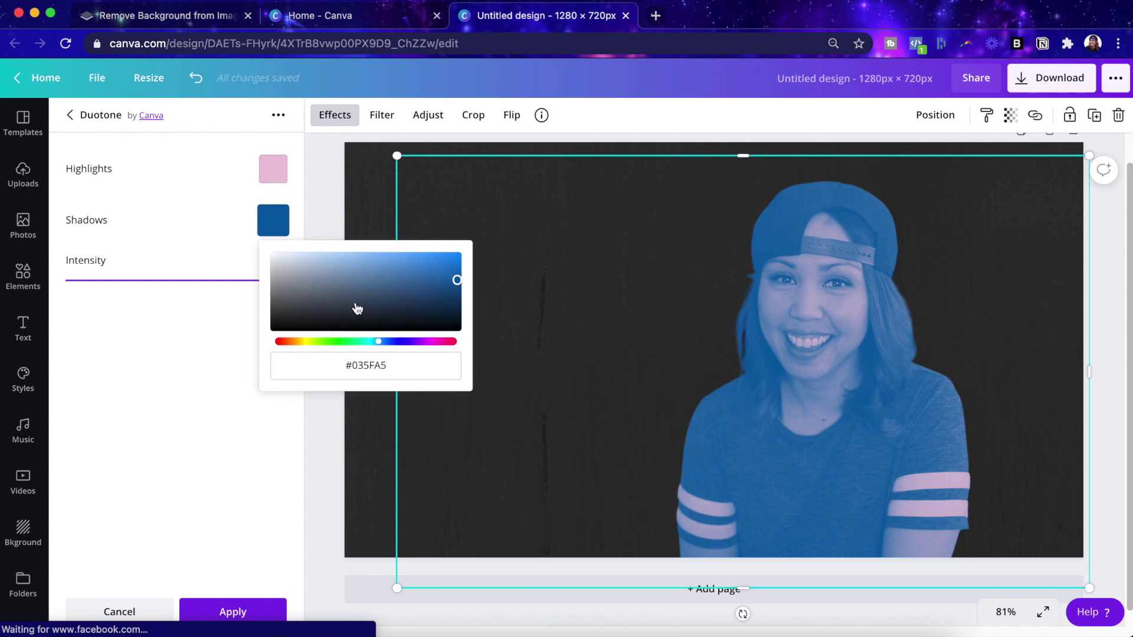
left_click(352, 285)
left_click_drag(351, 285, 331, 265)
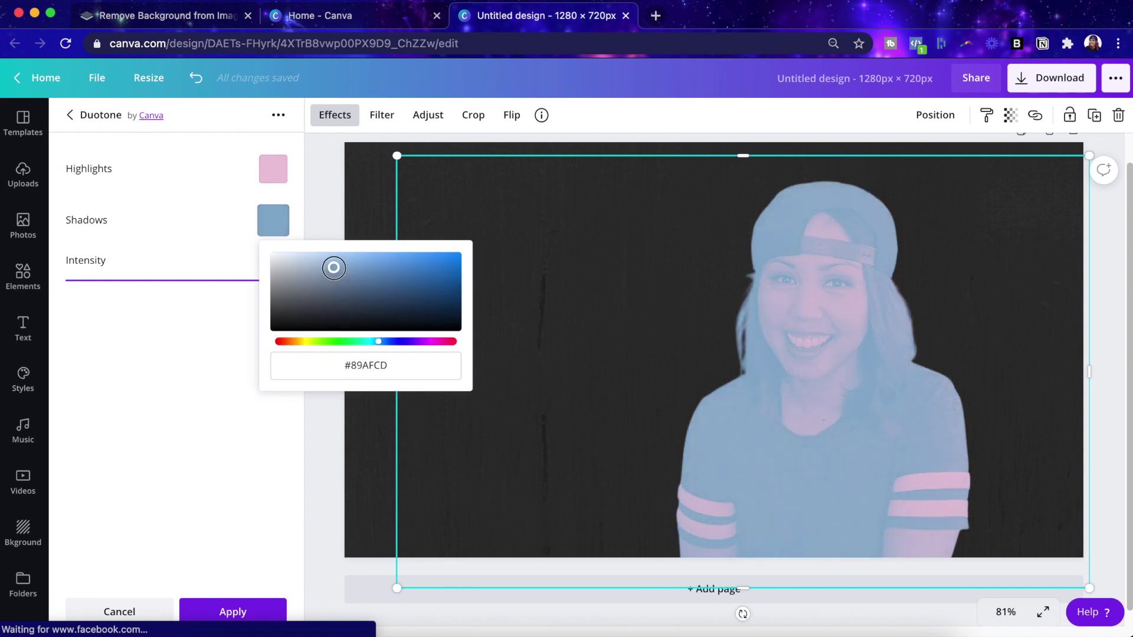
- Set the duotone highlights to white and shadows to purple #C883D4, then apply
left_click(273, 169)
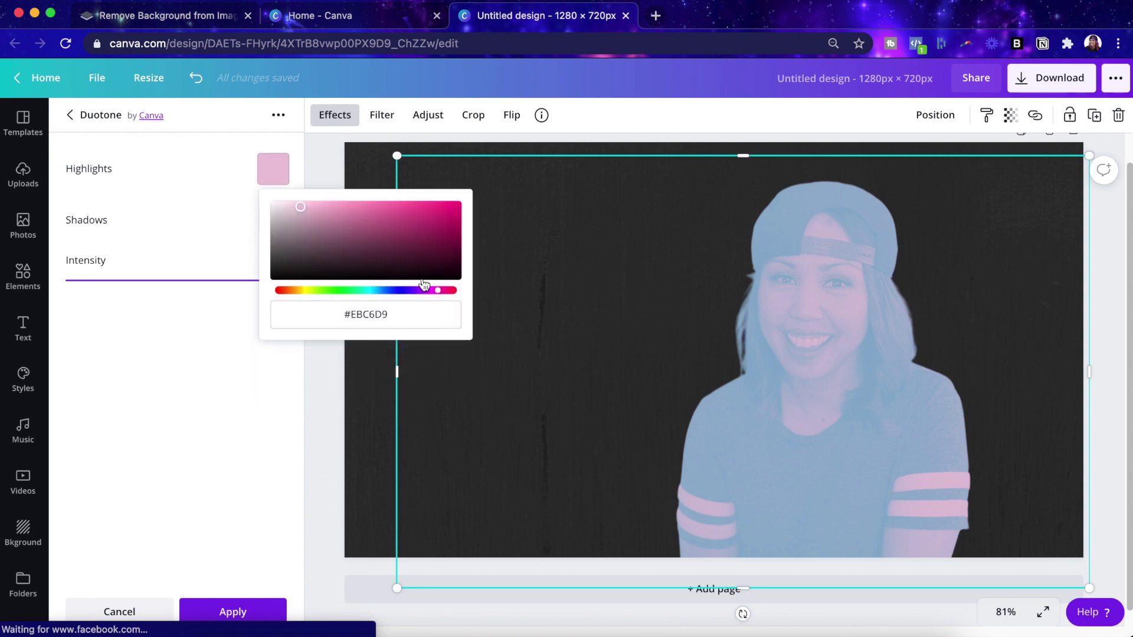
left_click_drag(426, 290, 412, 292)
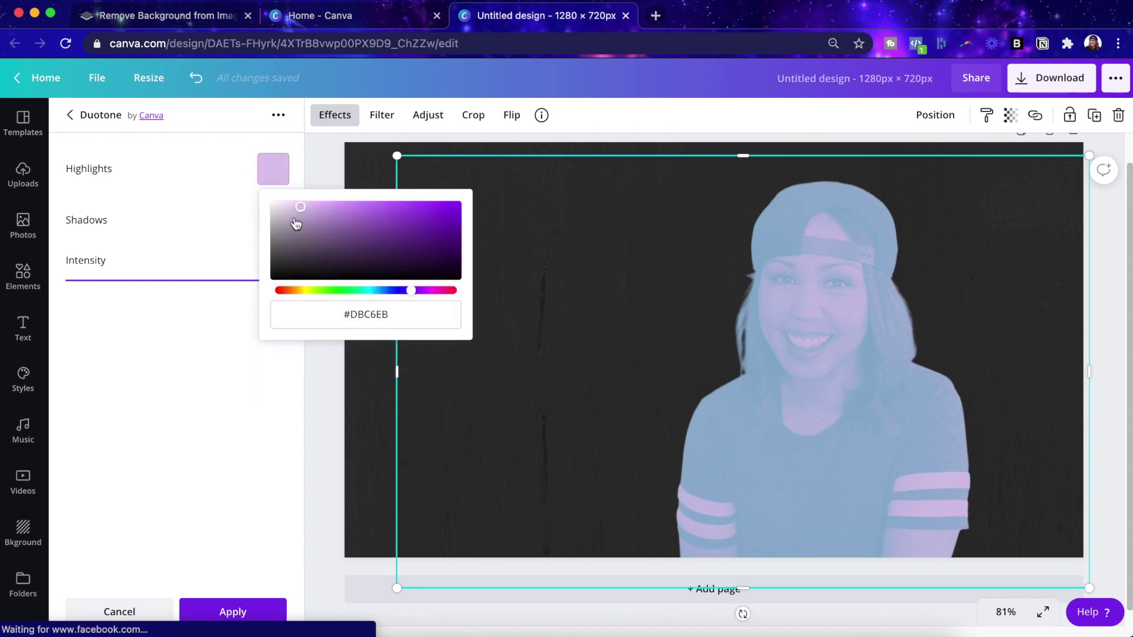
left_click_drag(299, 214, 265, 182)
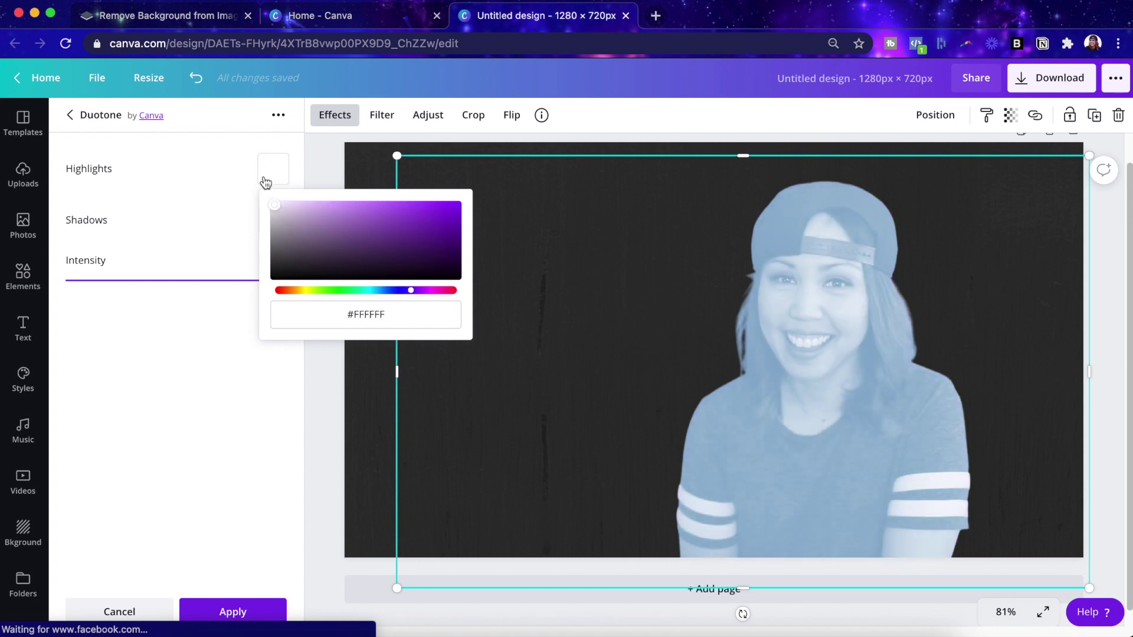
left_click(273, 220)
left_click(276, 221)
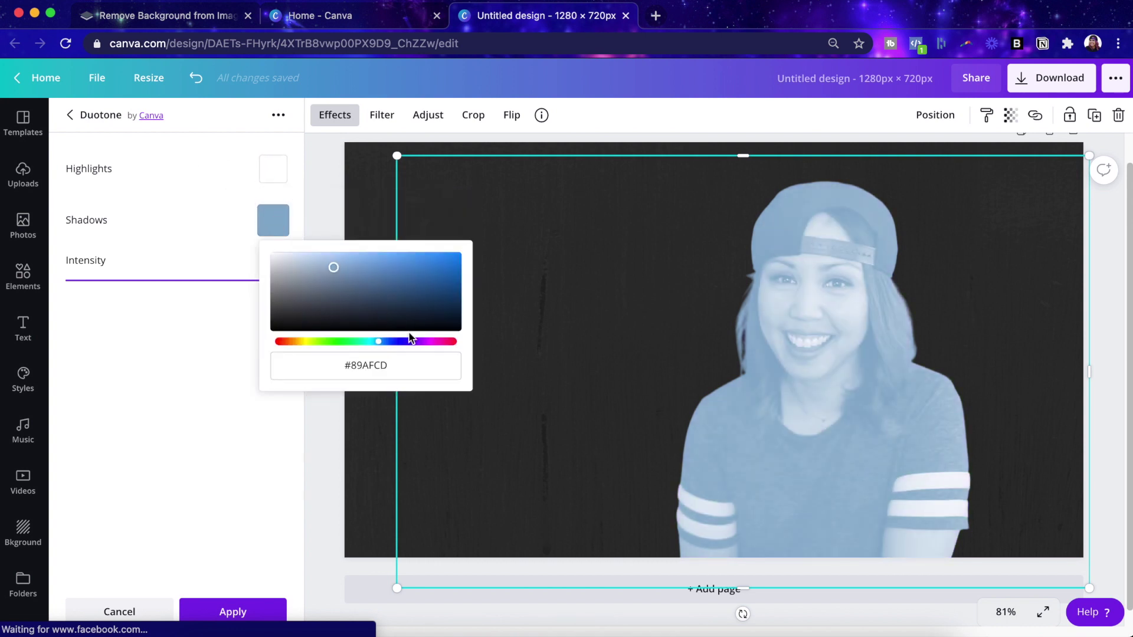
mouse_move(411, 340)
left_mouse_down()
mouse_move(443, 347)
mouse_move(419, 345)
left_mouse_up()
left_click(355, 266)
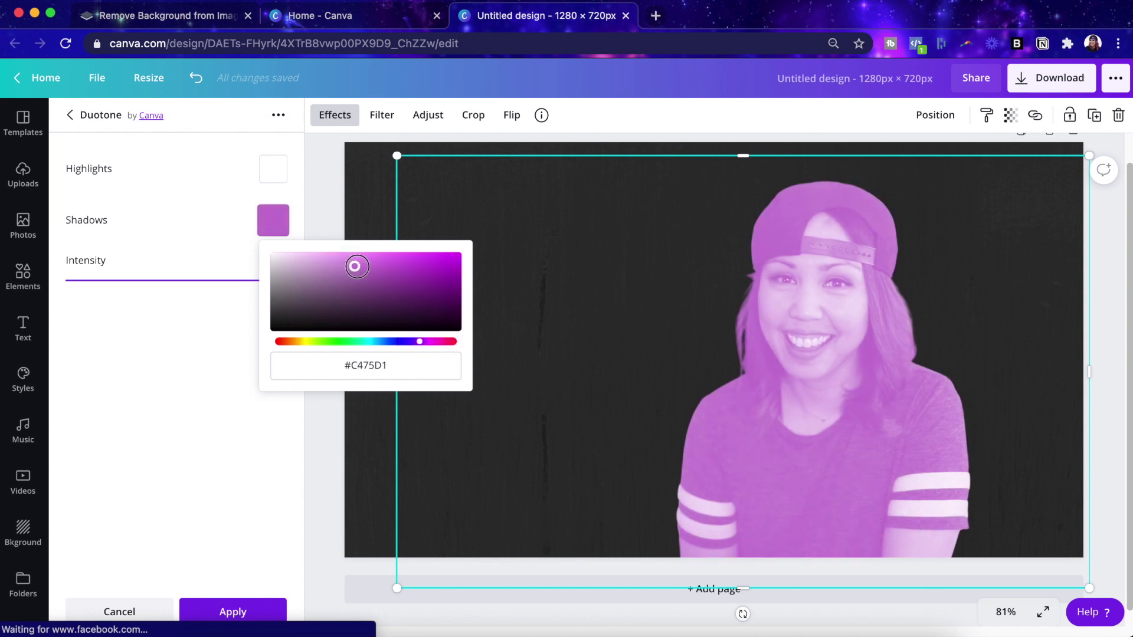
left_click_drag(355, 267, 345, 266)
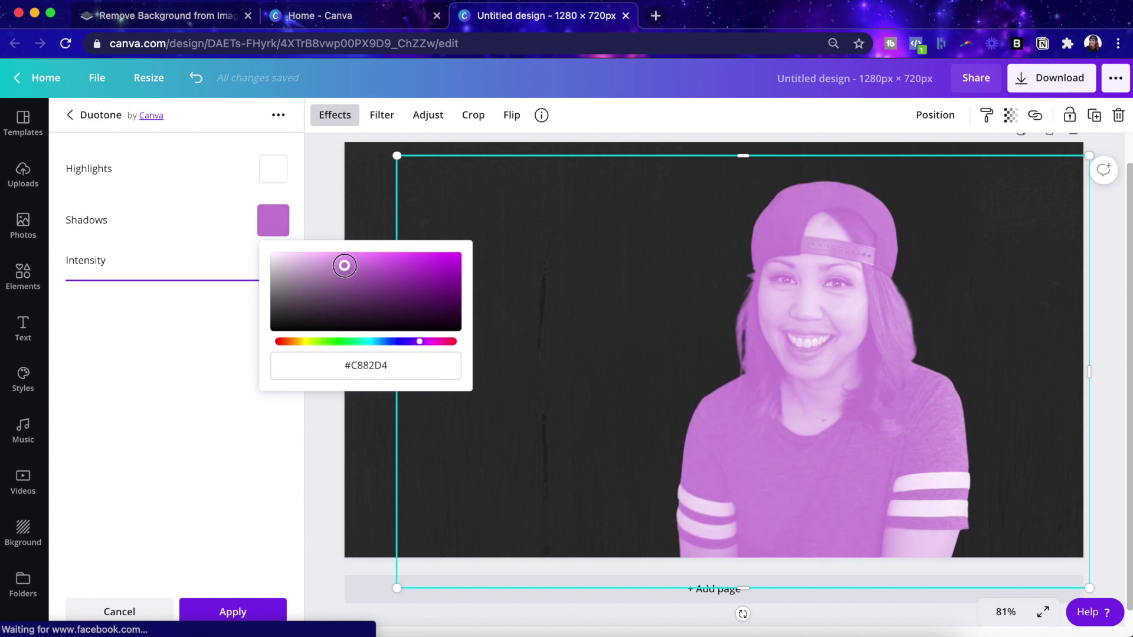
left_click(331, 189)
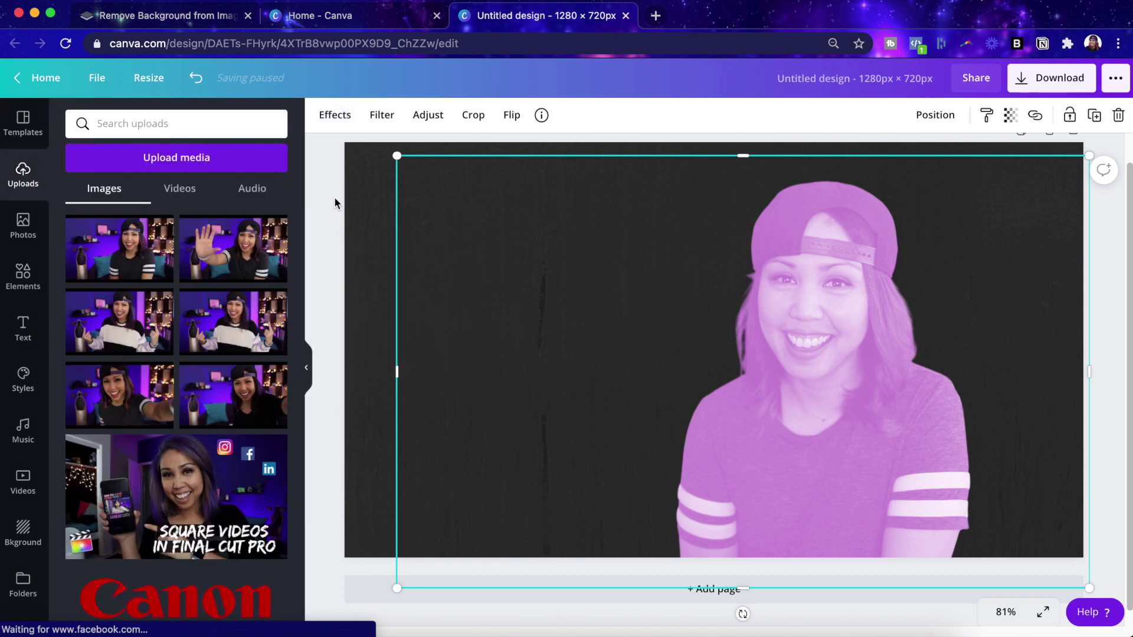
- Set the Blur adjustment of the purple copy to 8
left_click(422, 118)
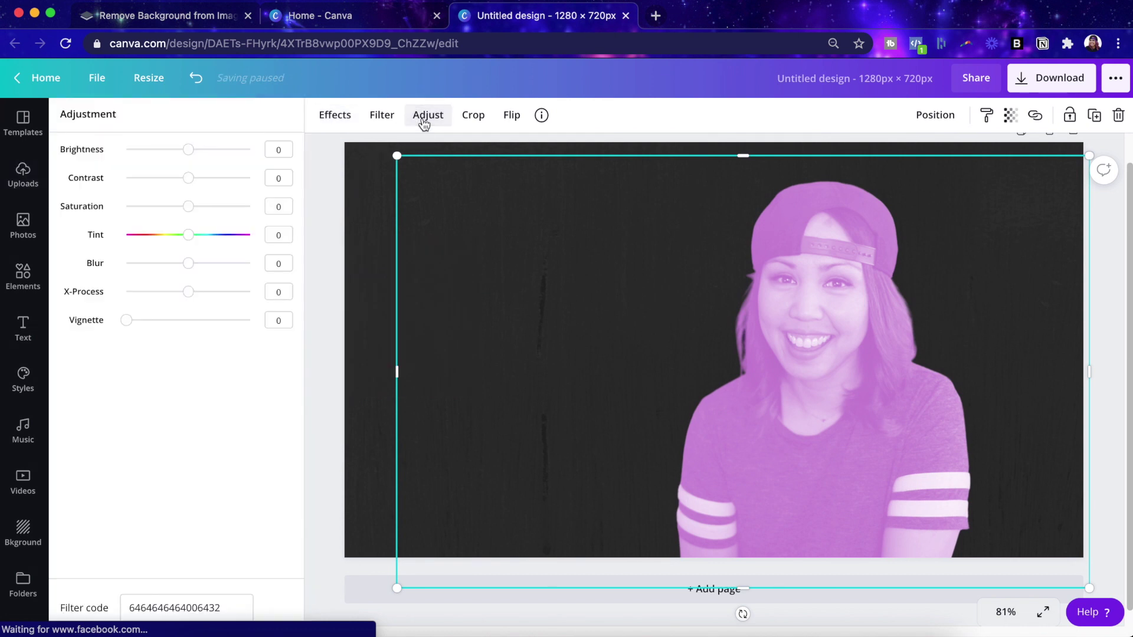
left_click_drag(192, 269, 194, 267)
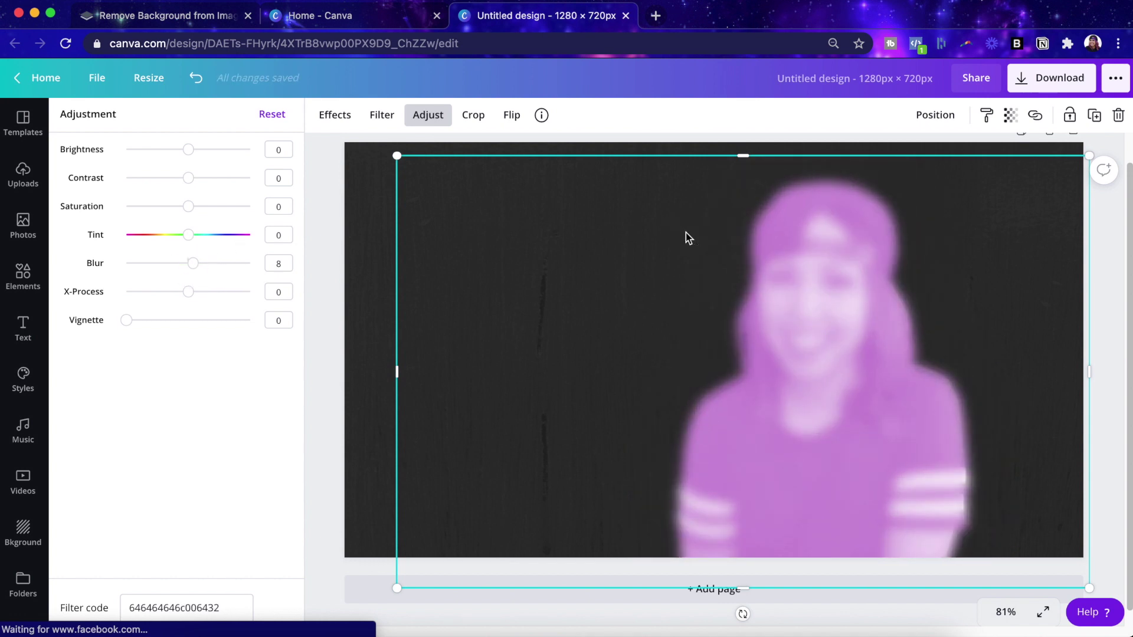
- Send the blurred copy backward, enlarge it around the person, and centre both images
left_click(935, 115)
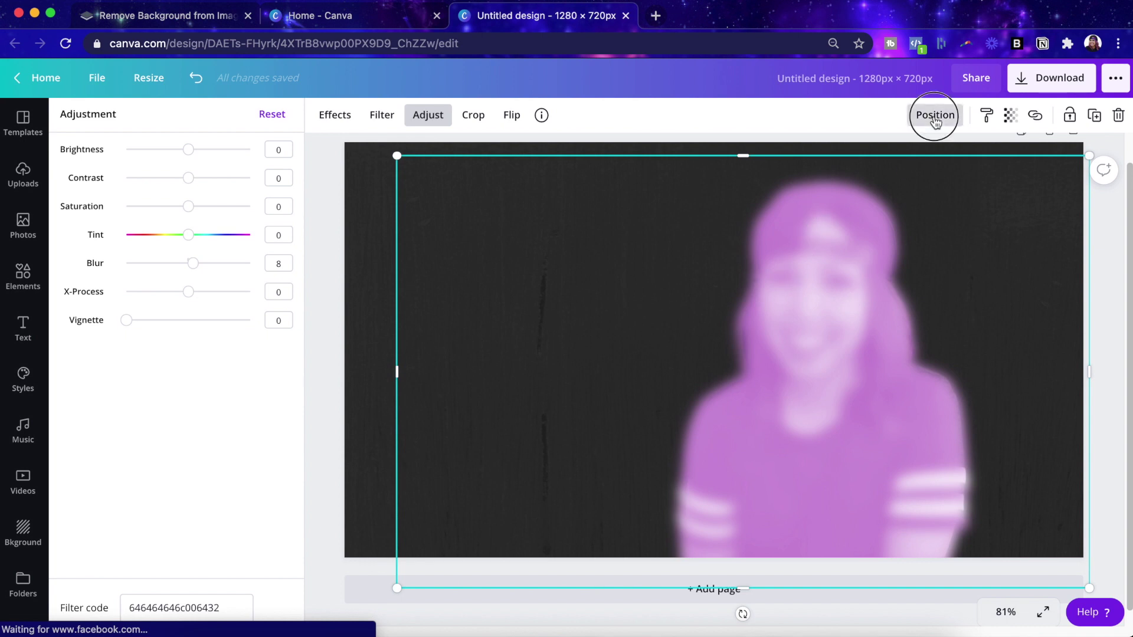
left_click(907, 154)
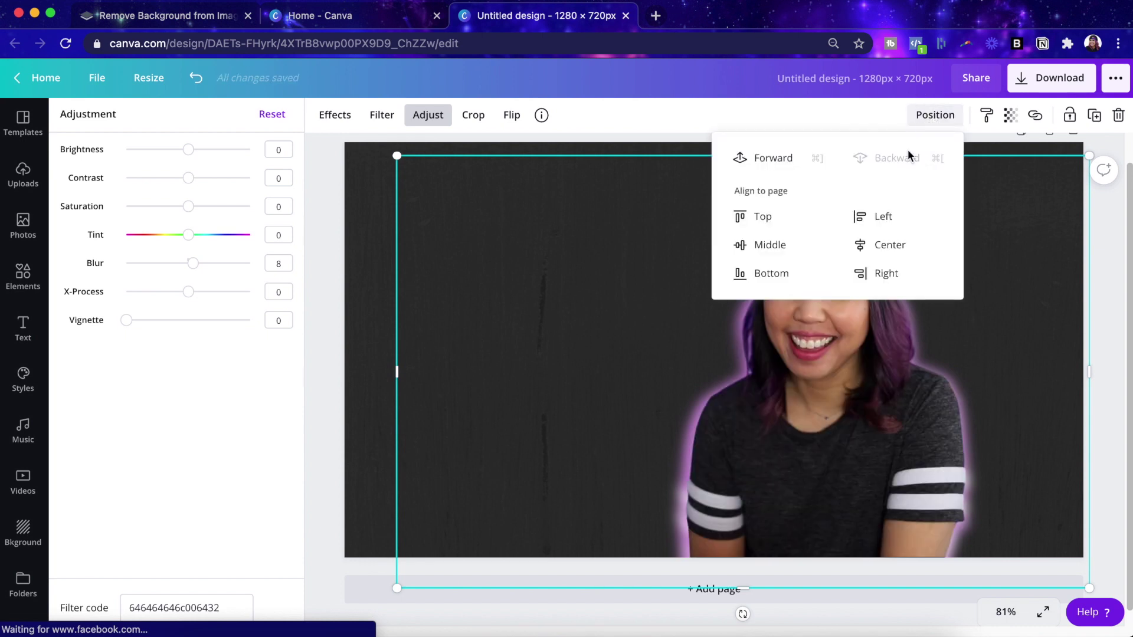
left_click(377, 385)
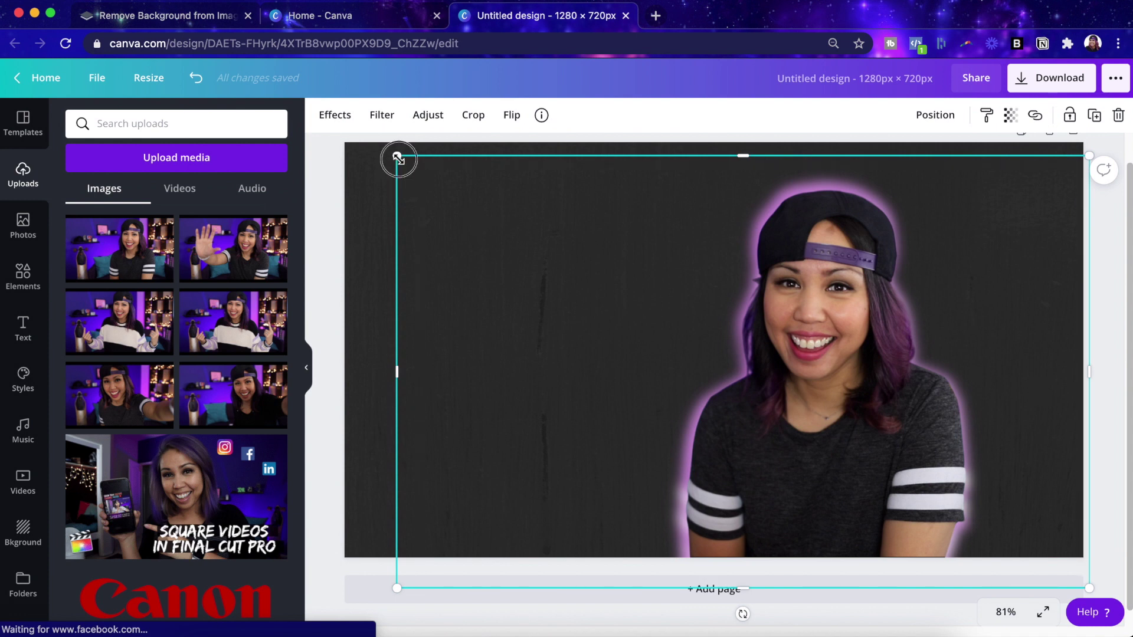
left_click_drag(398, 158, 381, 145)
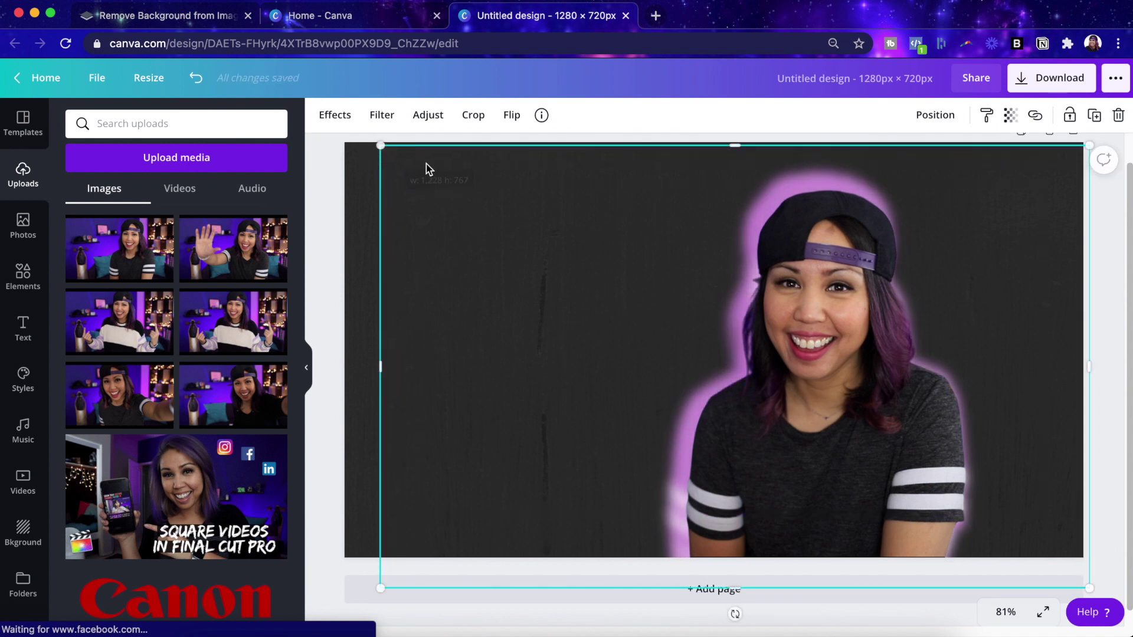
left_click_drag(855, 366, 851, 368)
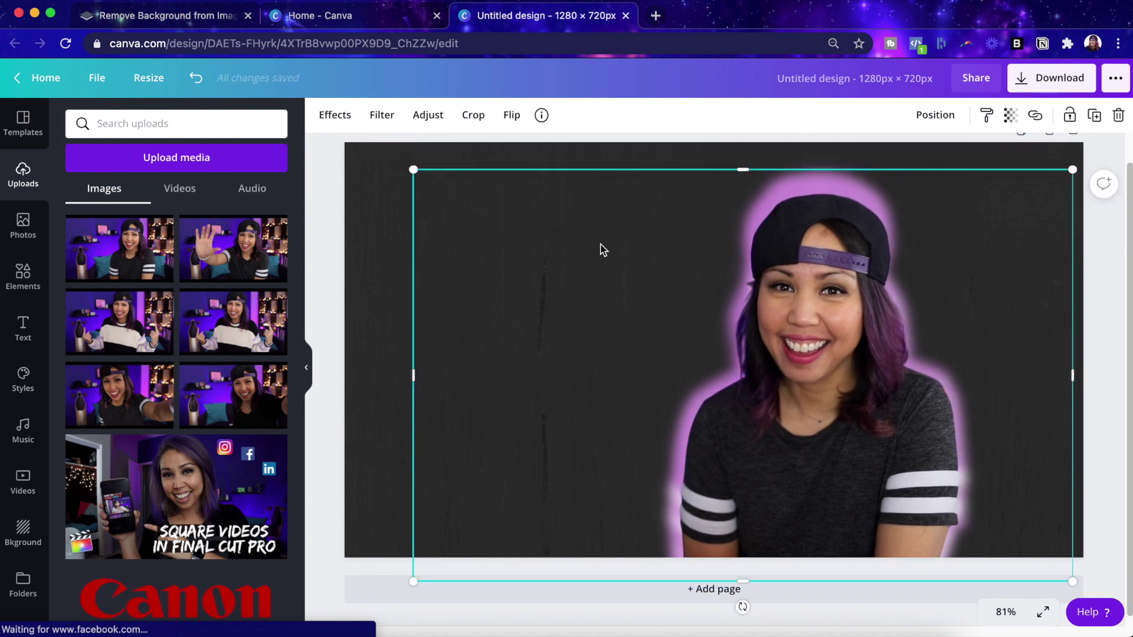
left_click_drag(574, 153, 561, 169)
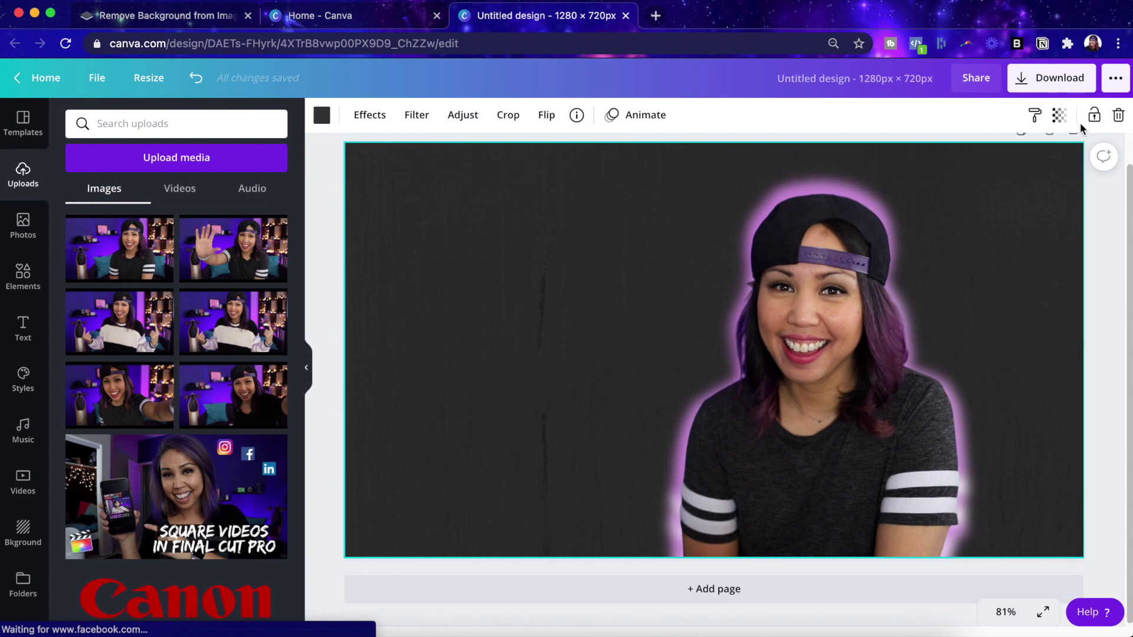
scroll(704, 398, "up", 1)
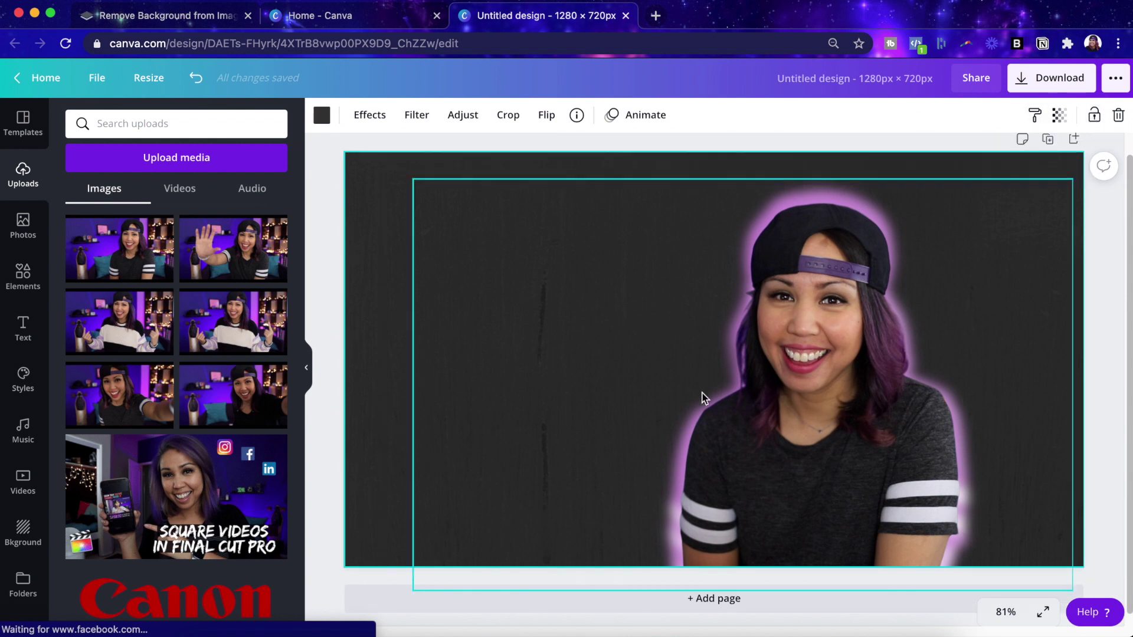
- Add Page 2 and place the original room photo centred on it
left_click(689, 599)
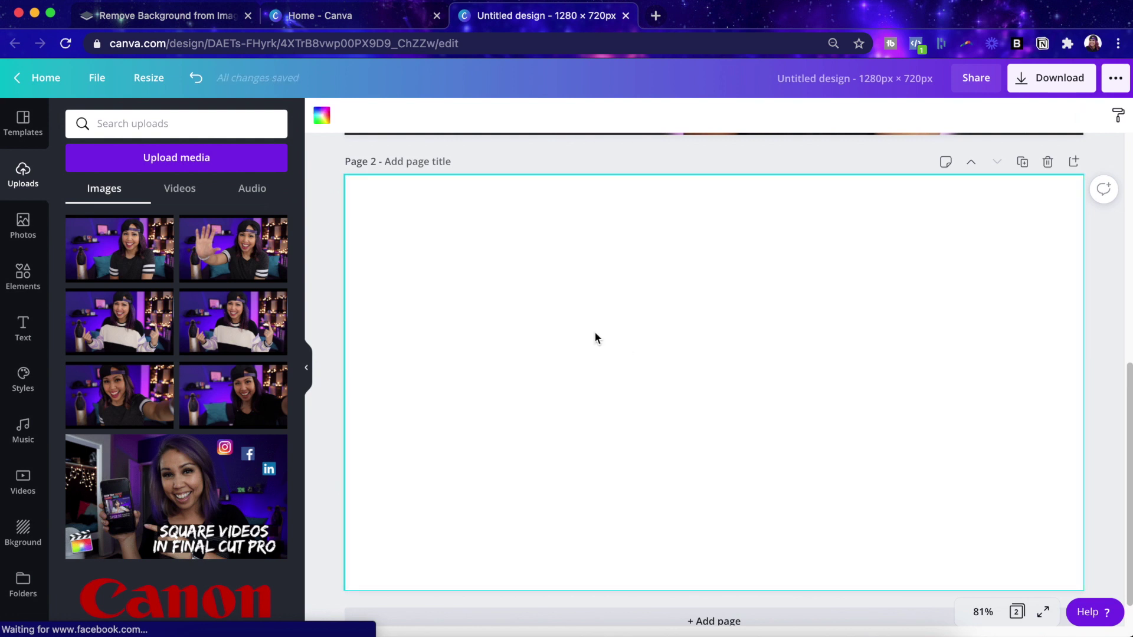
left_click(124, 257)
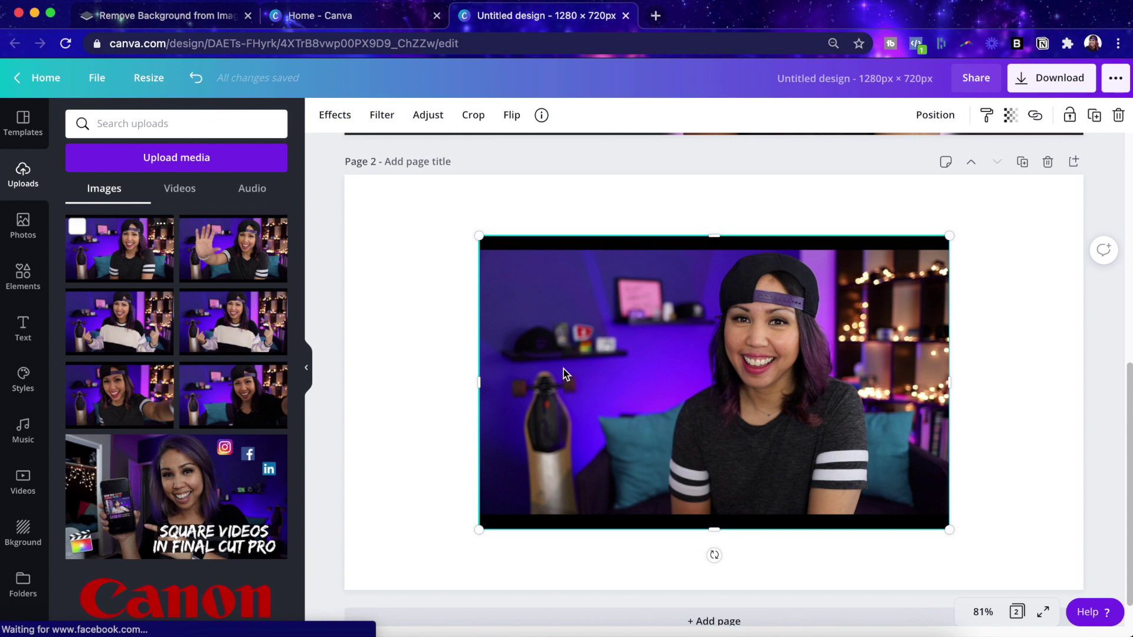
left_click_drag(563, 398, 542, 362)
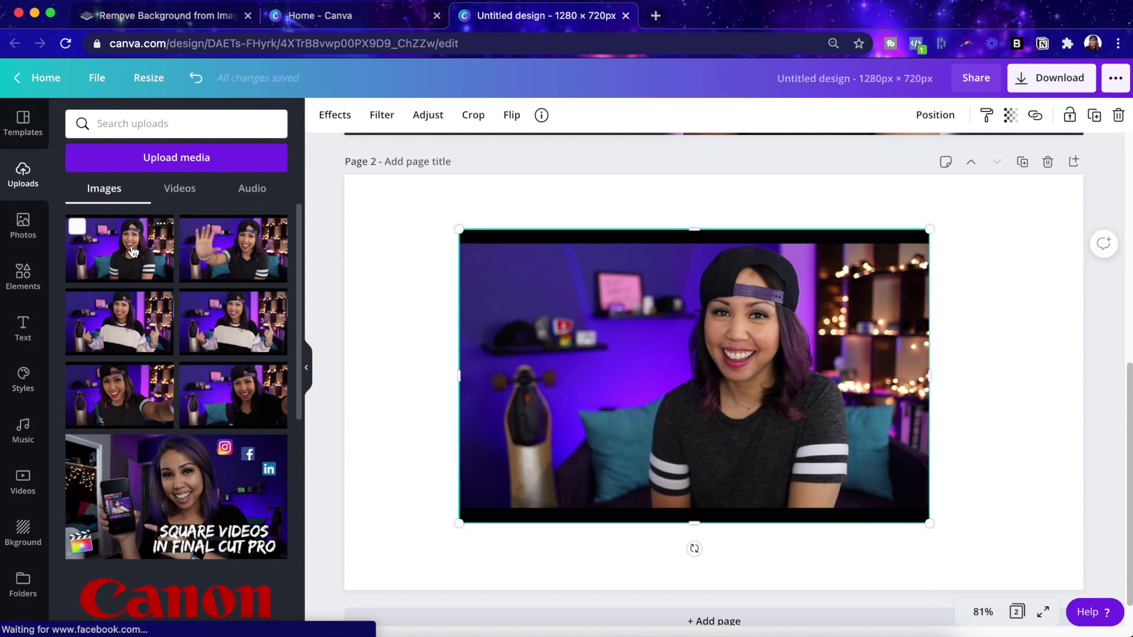
left_click_drag(564, 354, 547, 350)
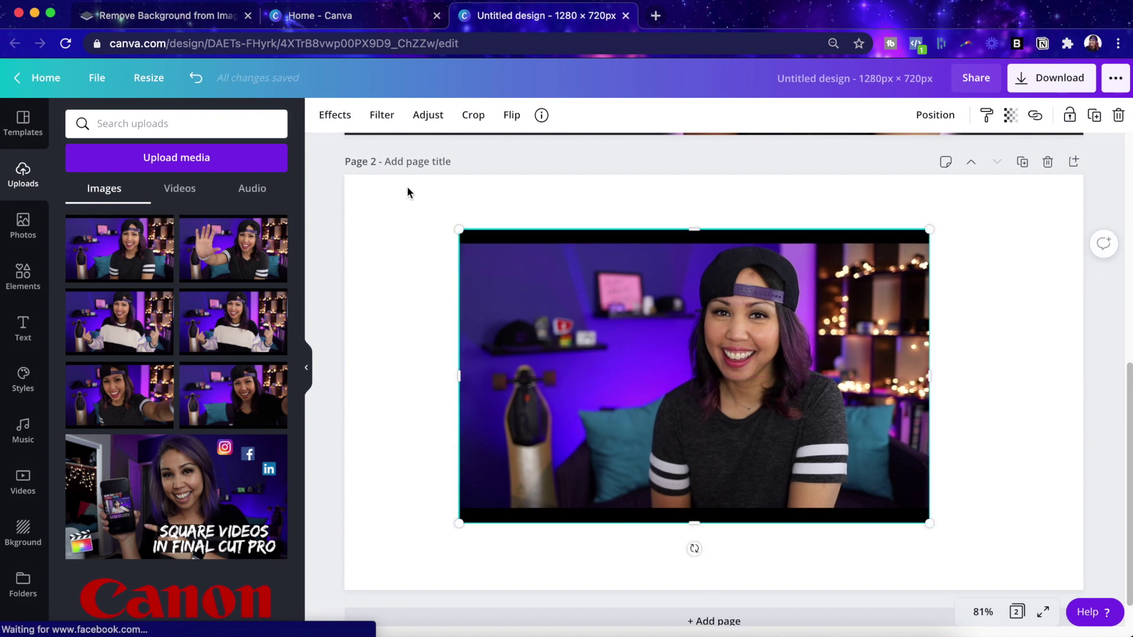
- Remove the room photo's background, trim the cutout's left edge, and realign it over the photo
left_click(331, 115)
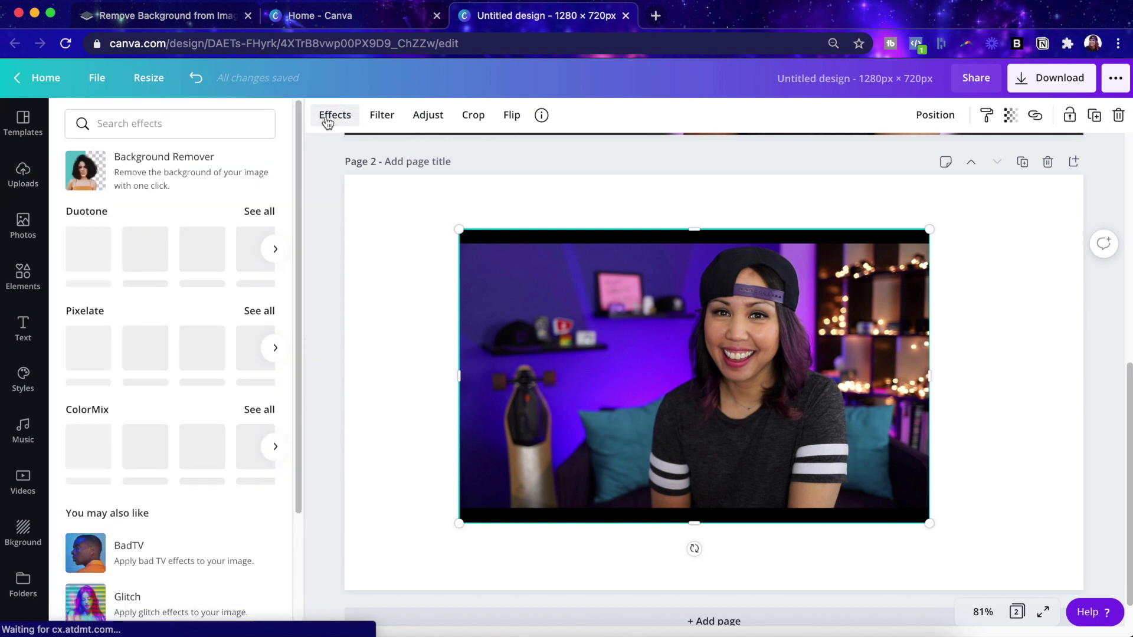
left_click(136, 169)
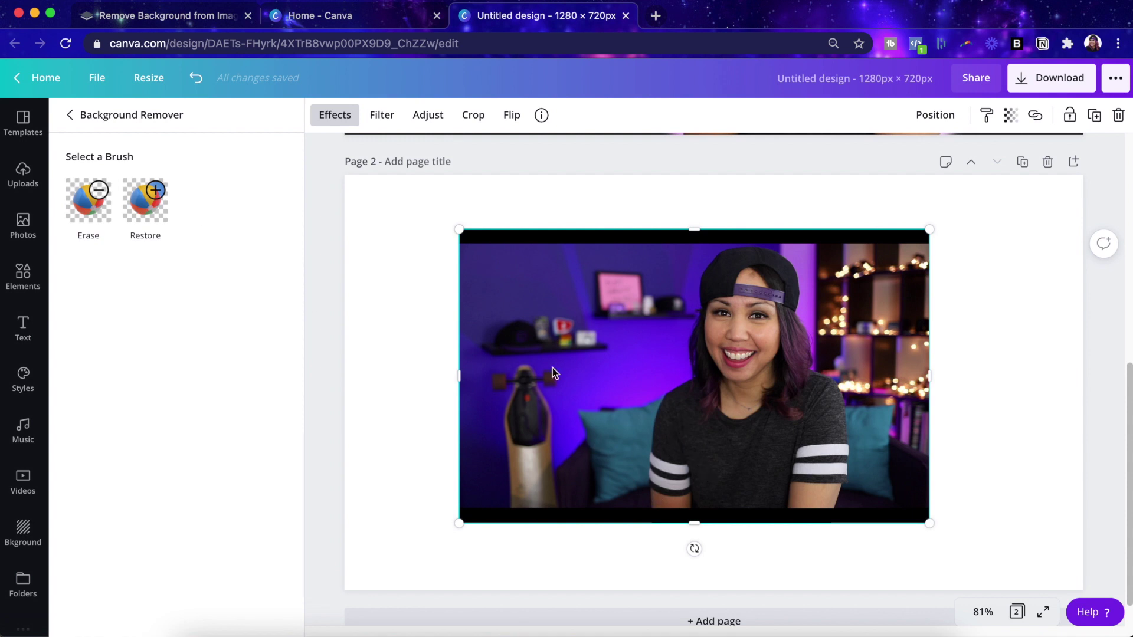
left_click_drag(459, 376, 484, 376)
left_click(579, 303)
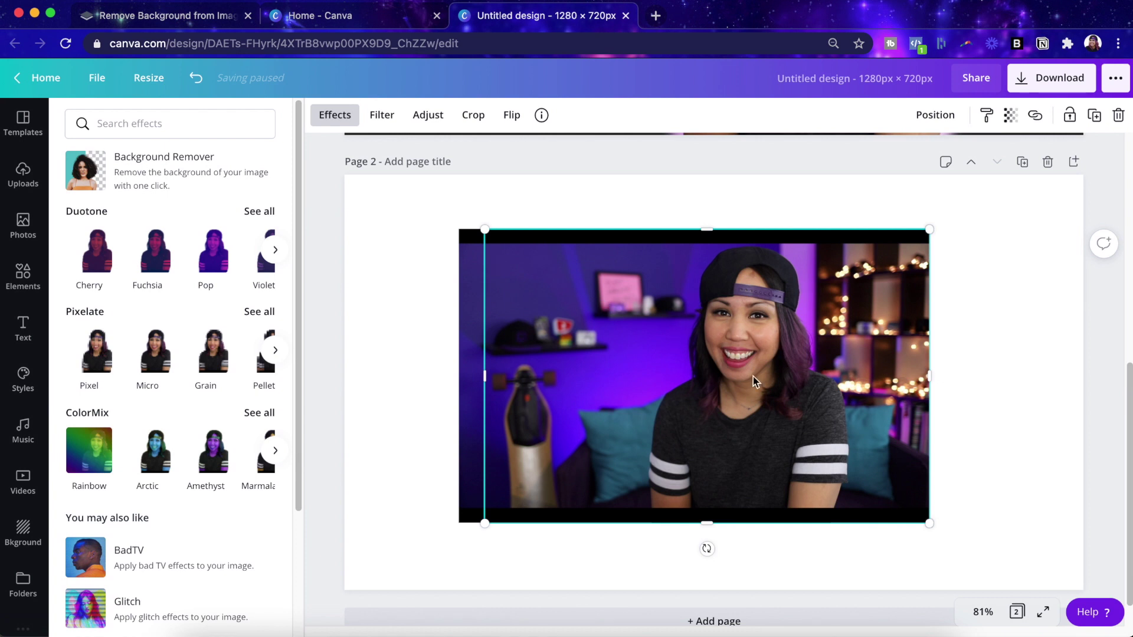
mouse_move(754, 380)
left_mouse_down()
mouse_move(754, 304)
mouse_move(718, 313)
mouse_move(700, 346)
mouse_move(752, 380)
left_mouse_up()
- Duplicate the presenter cutout, enlarge the copy over the photo and apply the Lavender duotone
left_click(1094, 115)
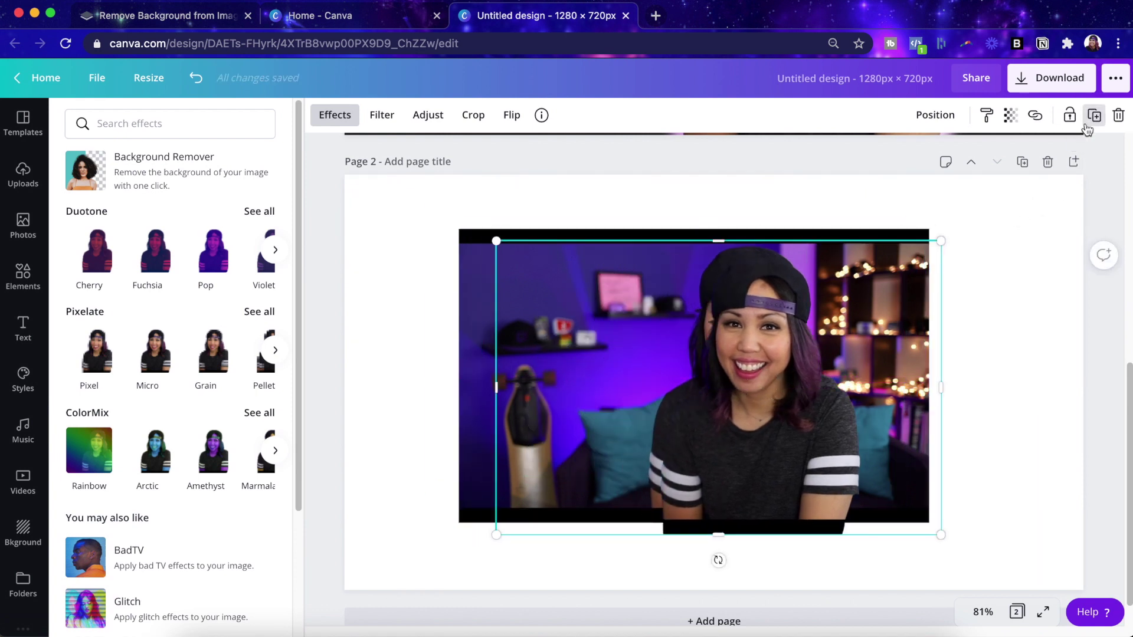
left_click_drag(497, 242, 472, 219)
left_click_drag(722, 360, 723, 356)
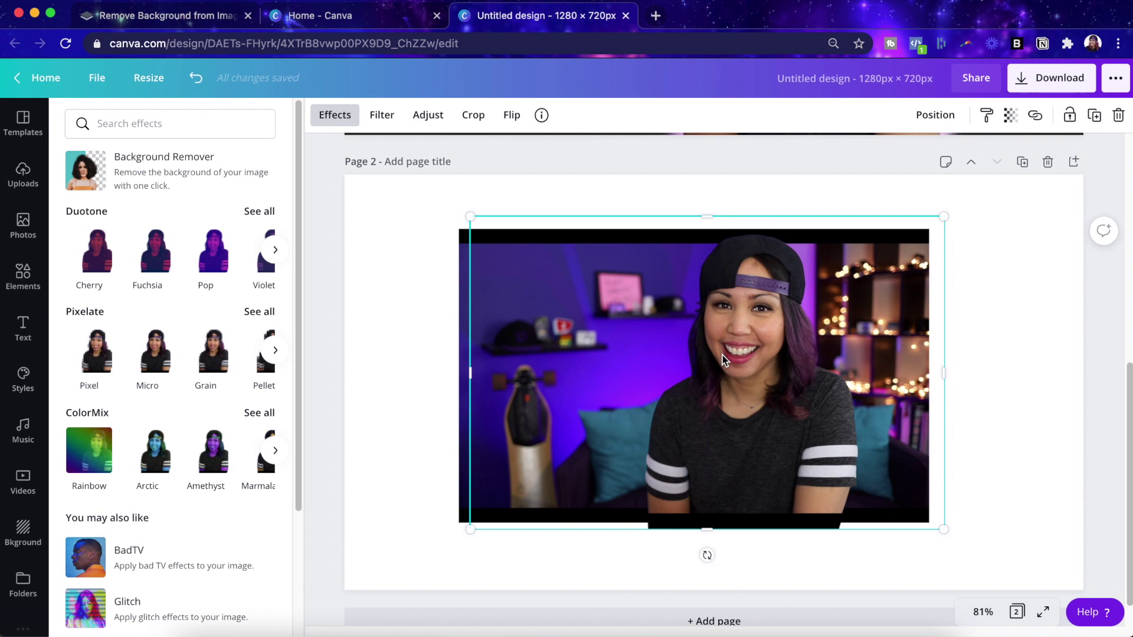
left_click(261, 212)
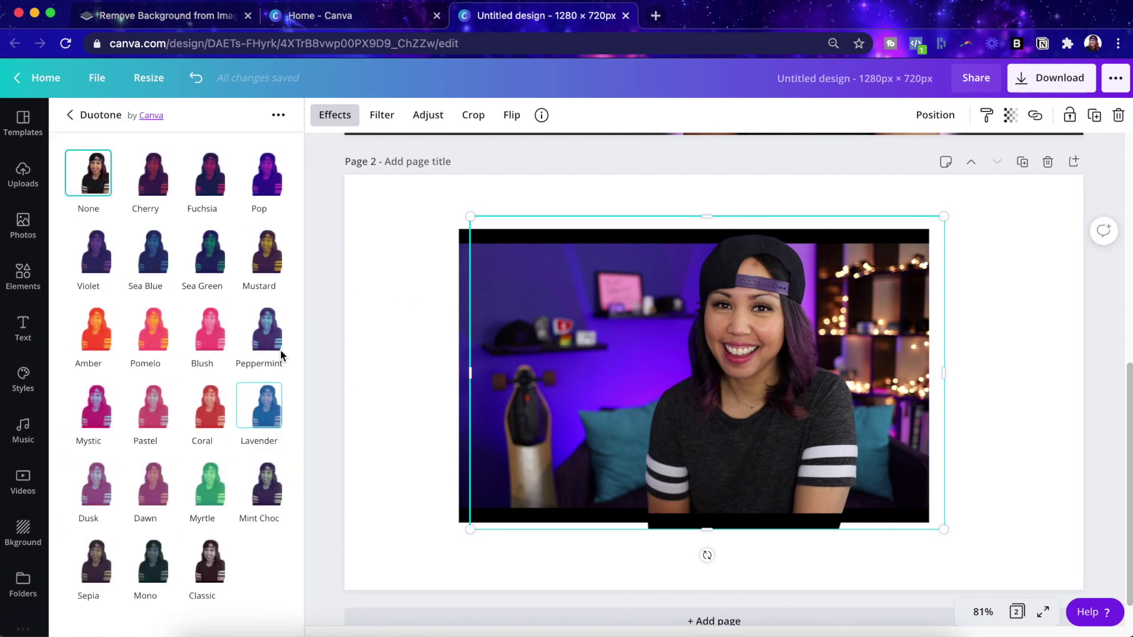
left_click(278, 398)
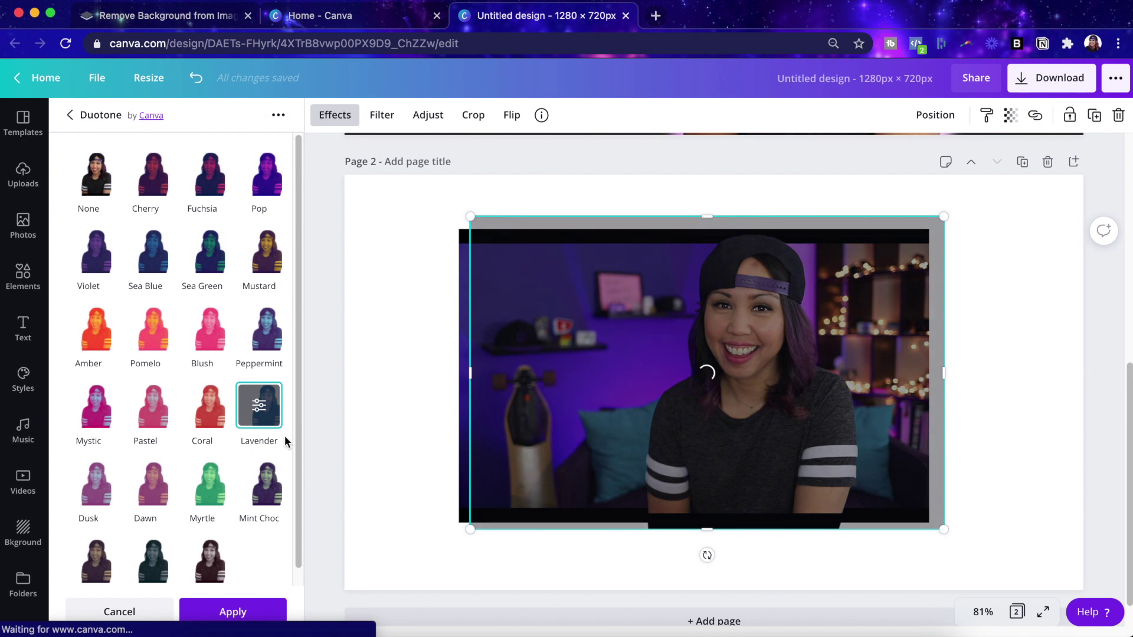
left_click(258, 406)
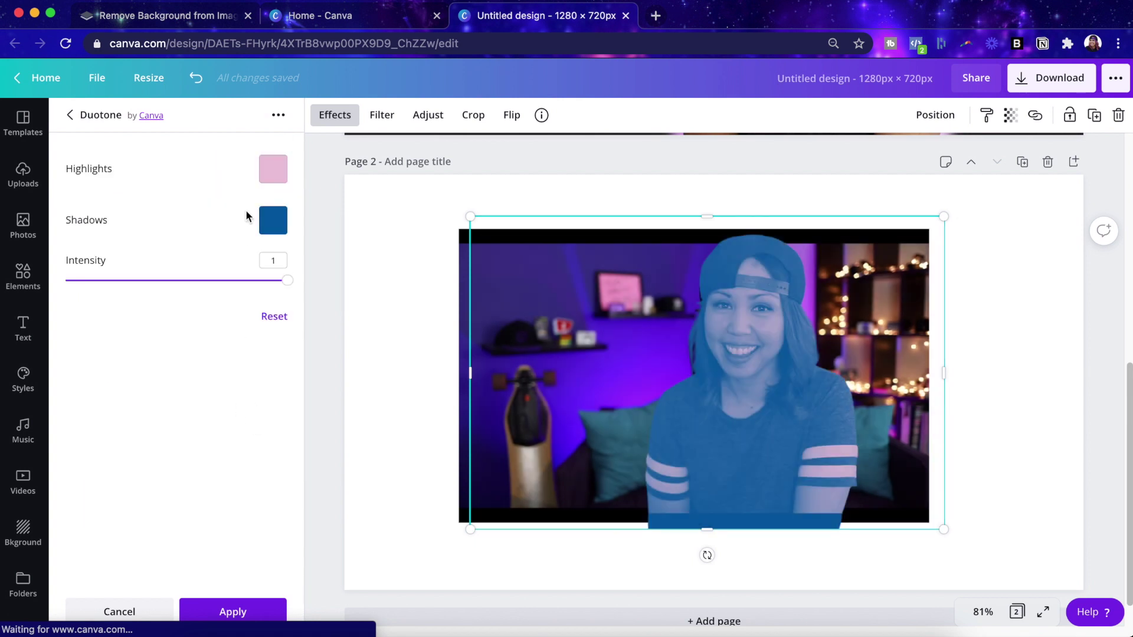
- Set the duotone highlights to white and the shadows to light purple #BC6BD4
left_click(273, 223)
left_click_drag(402, 341, 416, 345)
left_click(282, 182)
left_click_drag(374, 253, 248, 193)
left_click(243, 195)
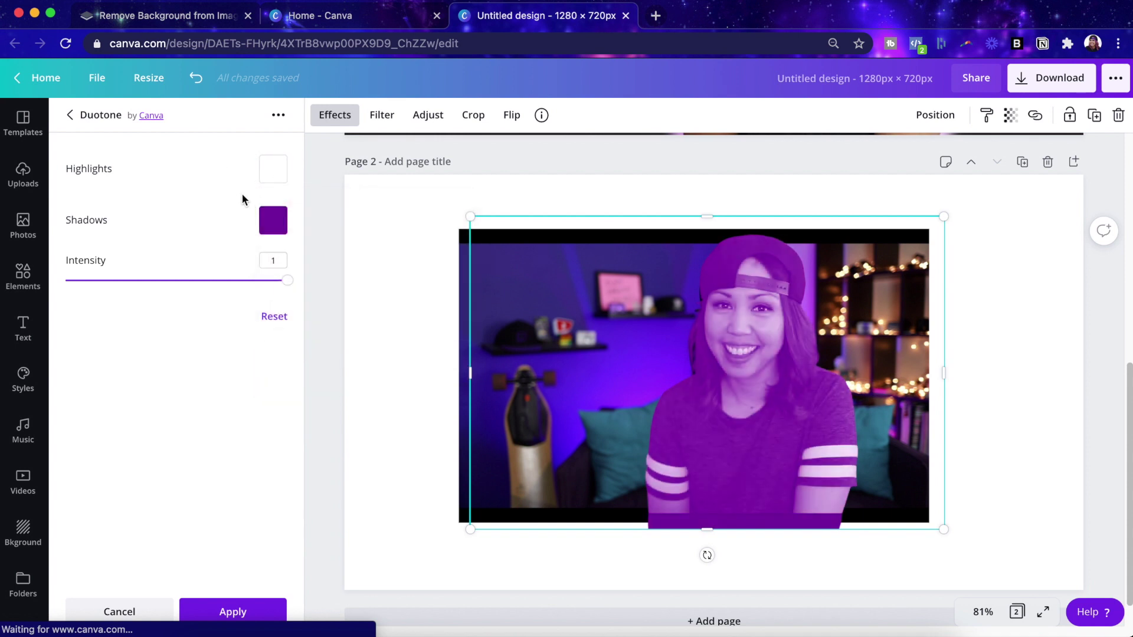
left_click(273, 220)
left_click_drag(429, 344, 417, 341)
left_click_drag(446, 280, 365, 265)
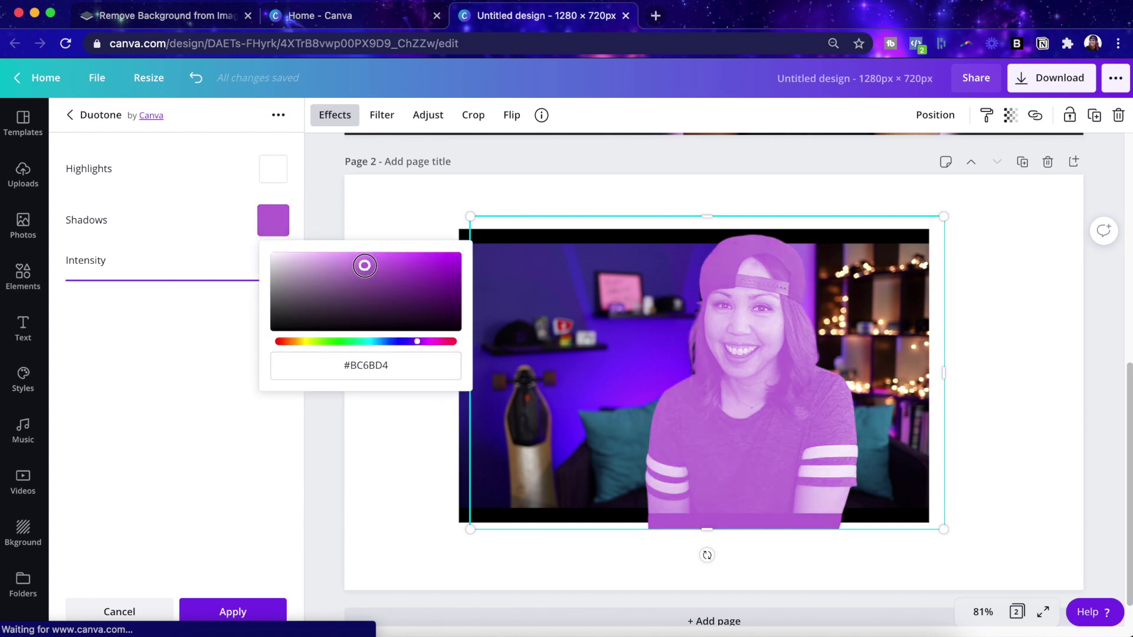
left_click(437, 120)
- Blur the purple copy to 8, enlarge it from both corners and centre it on the cutout
mouse_move(194, 267)
left_mouse_down()
mouse_move(222, 269)
mouse_move(195, 275)
left_mouse_up()
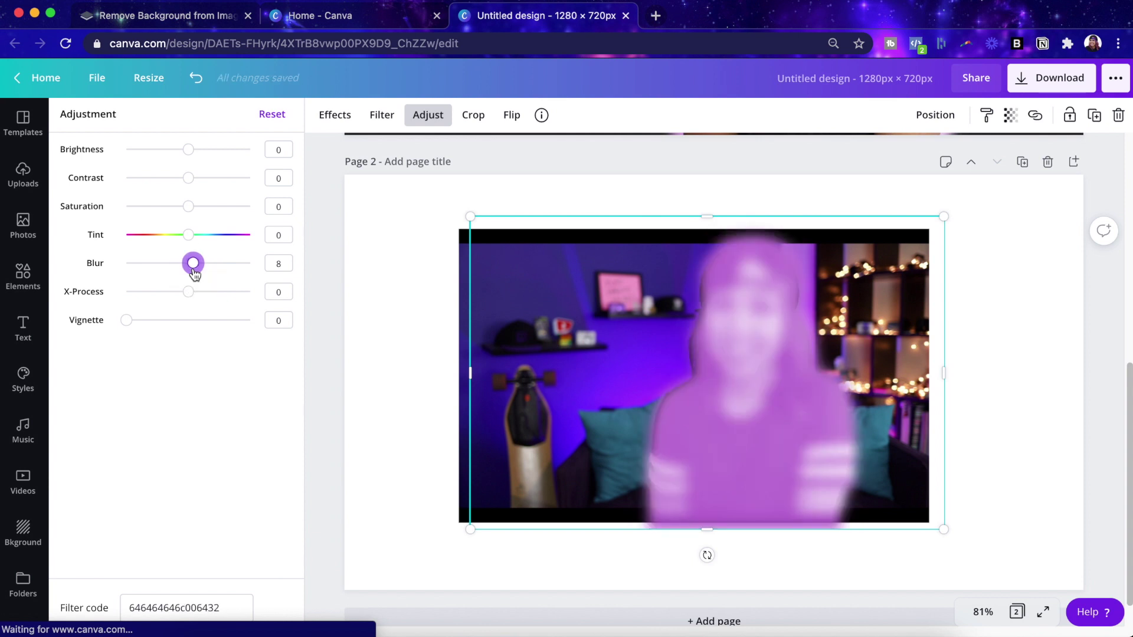
left_click(749, 334)
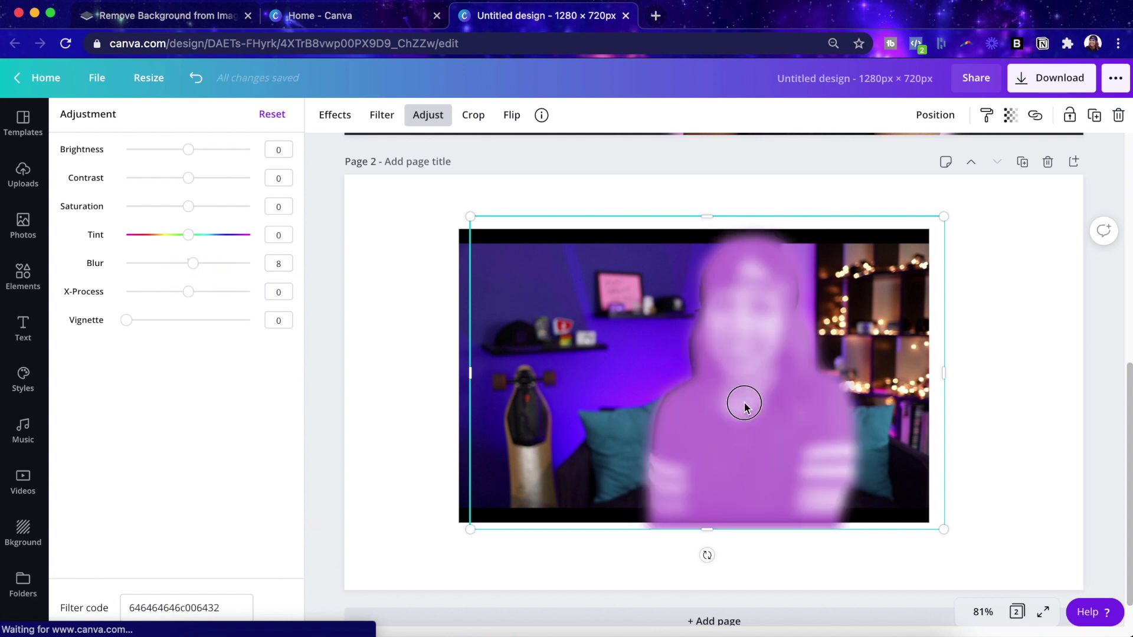
left_click_drag(745, 407, 740, 404)
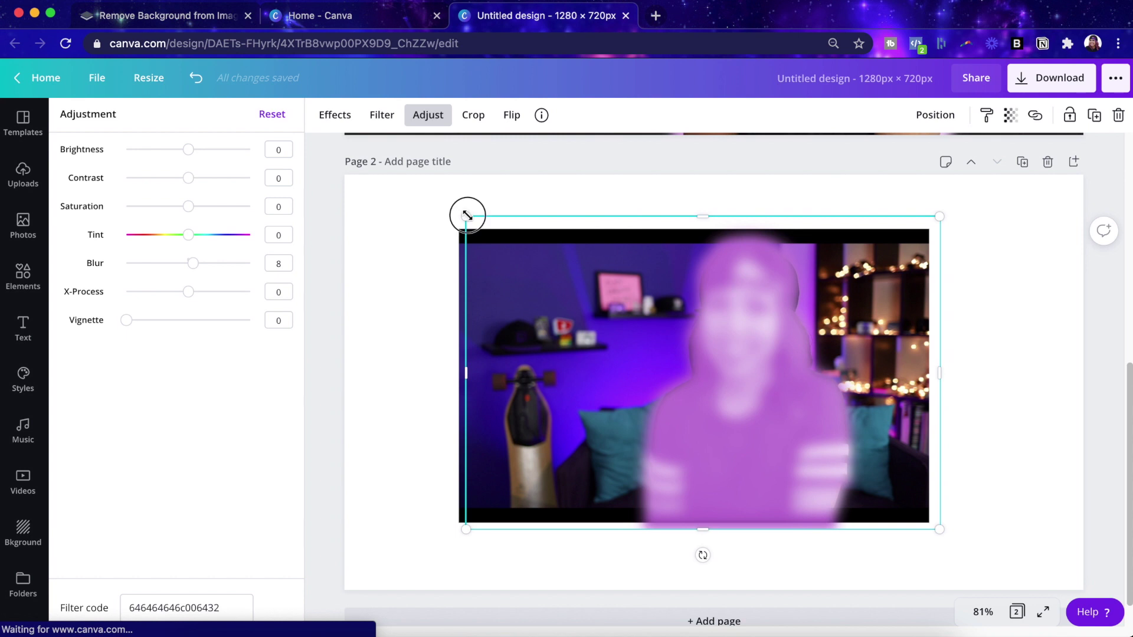
left_click_drag(467, 215, 452, 207)
left_click_drag(939, 530, 953, 539)
left_click_drag(771, 429, 767, 430)
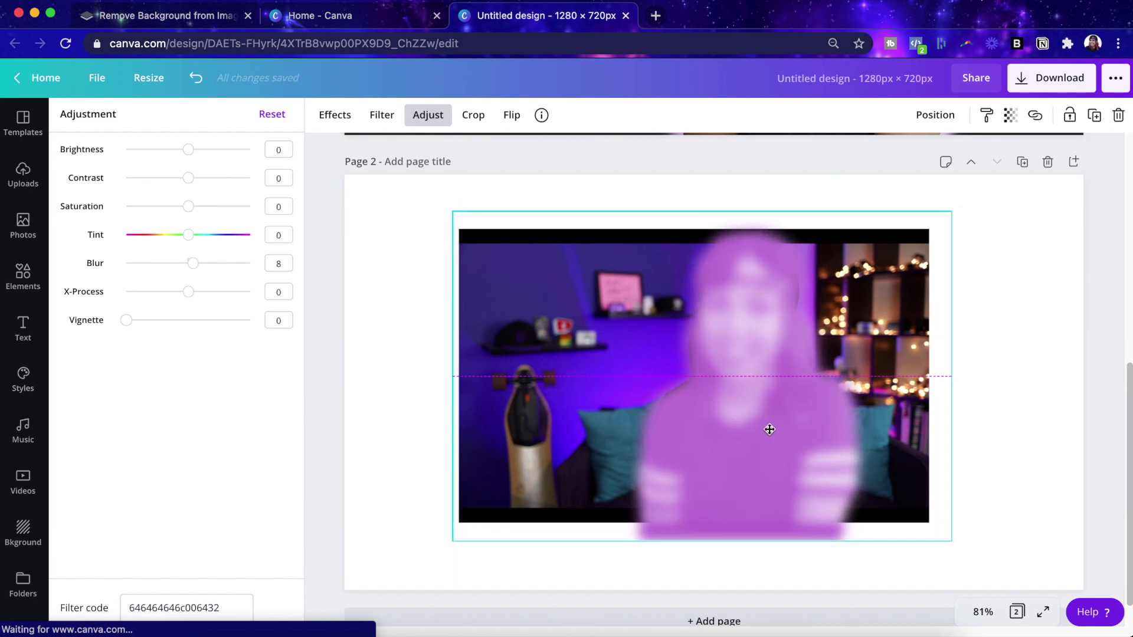
left_click(937, 118)
- Send the blurred glow backward behind the sharp cutout and trim its left edge to about 841 × 570
left_click(912, 164)
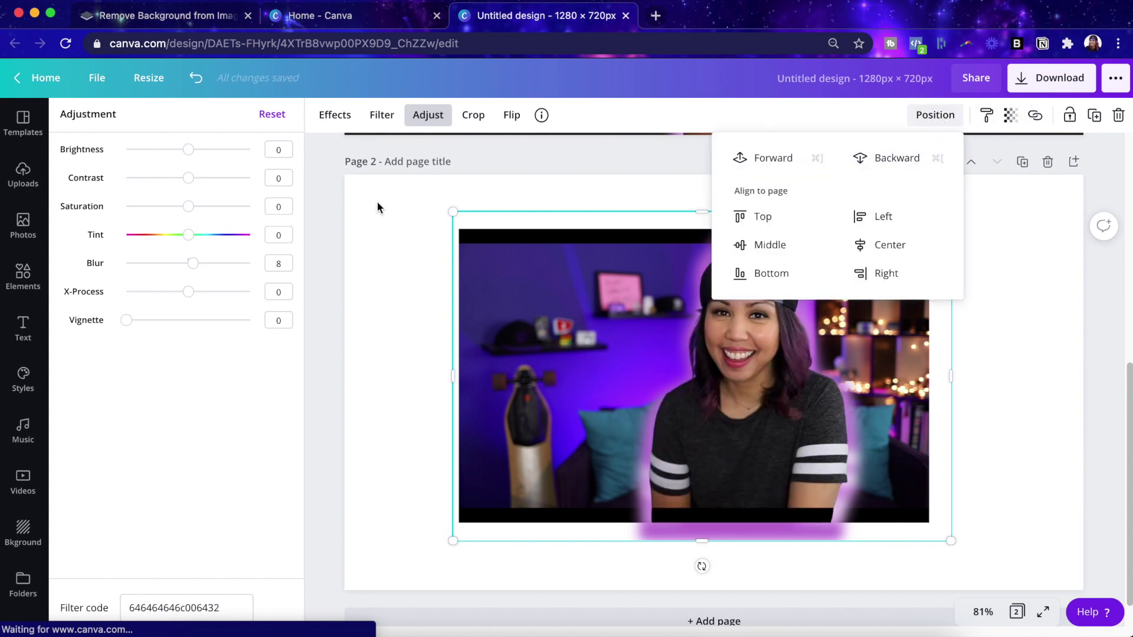
left_click(744, 325)
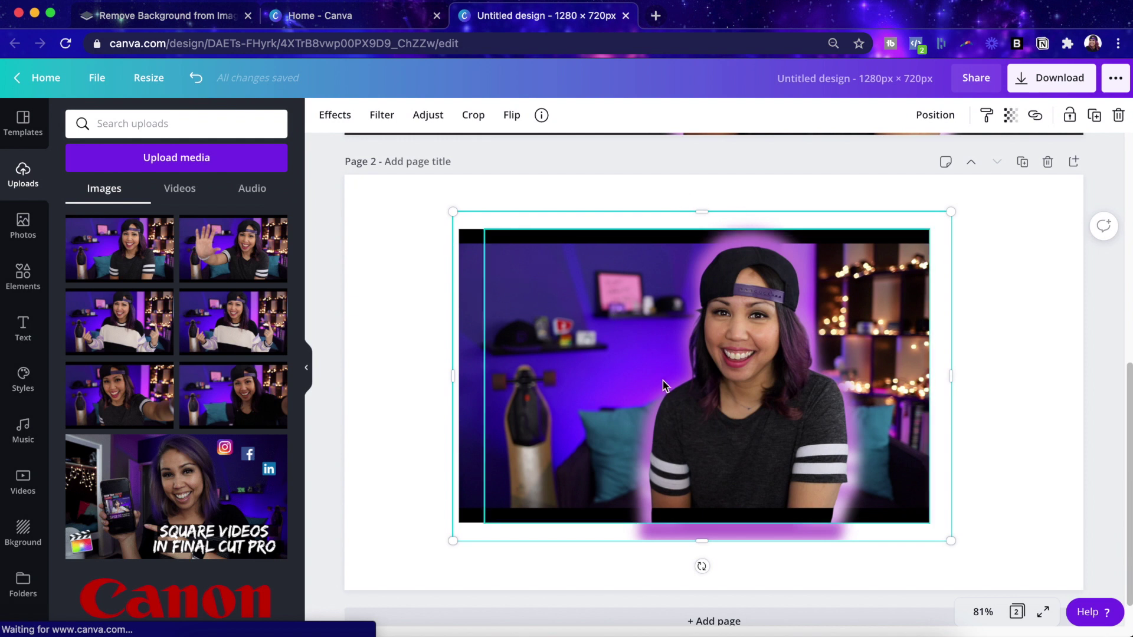
left_click(563, 344)
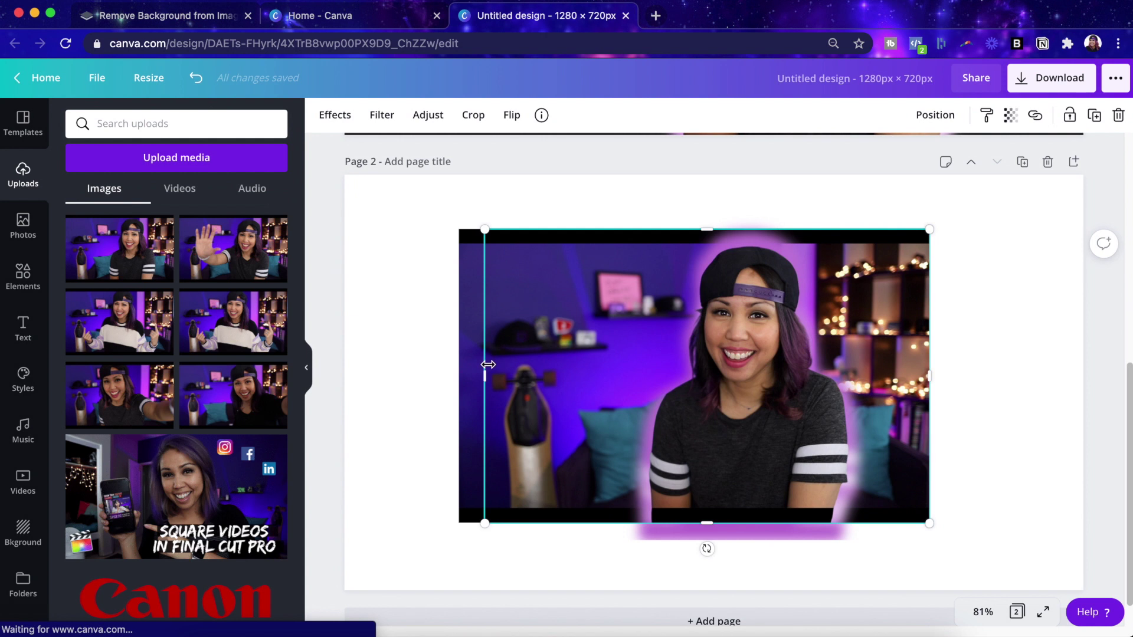
left_click_drag(482, 370, 468, 375)
left_click(472, 375)
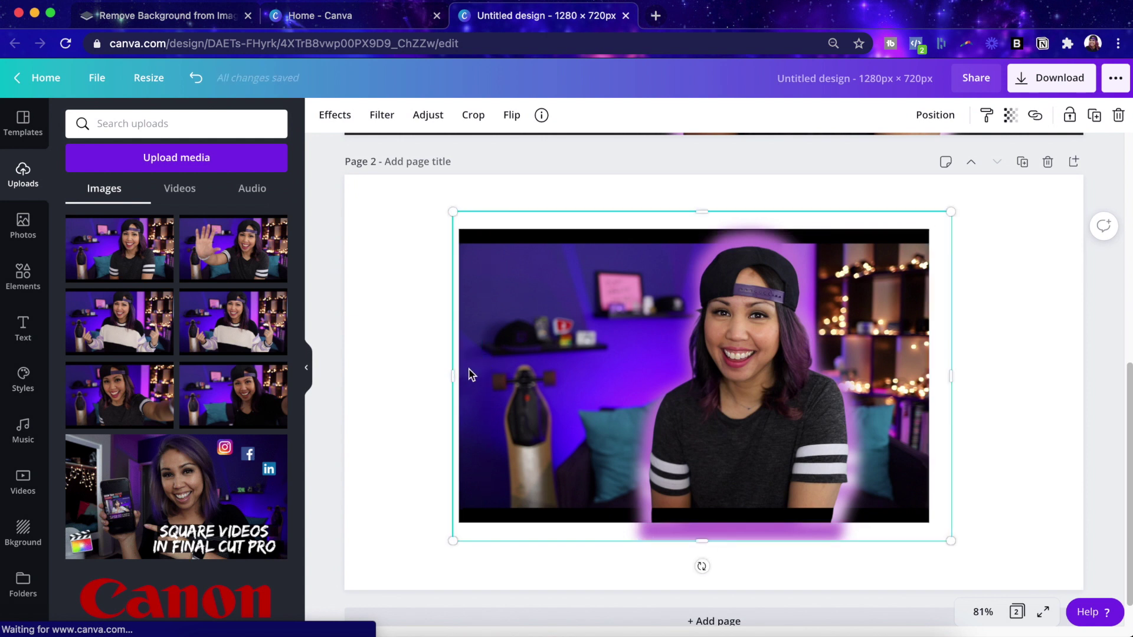
left_click_drag(456, 374, 472, 374)
left_click(779, 378)
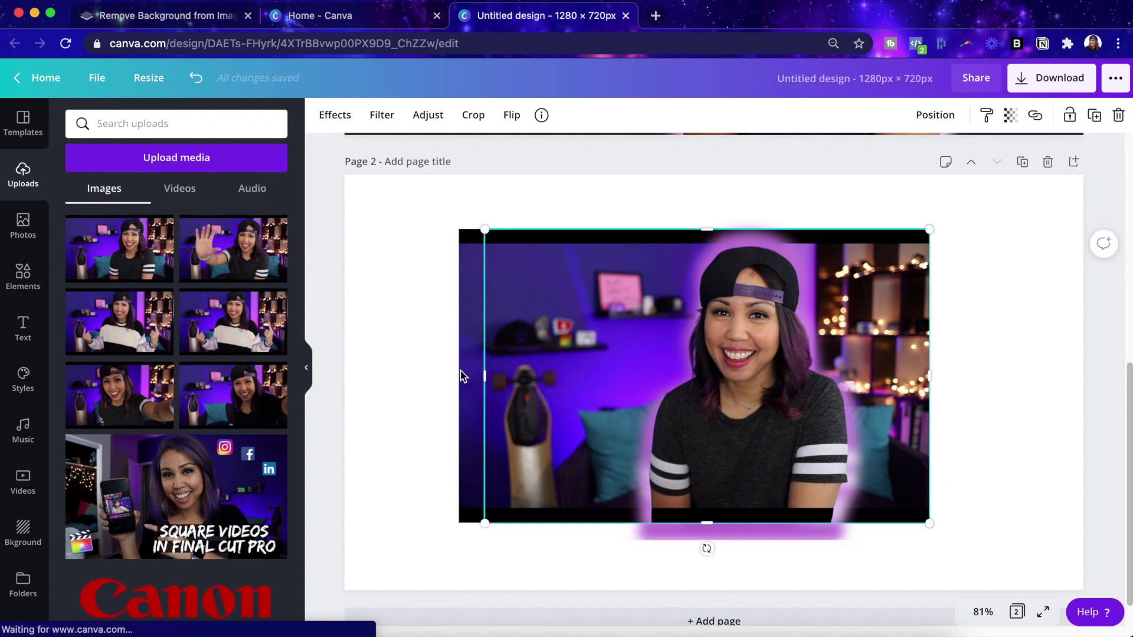
- Select the room photo, purple glow and sharp cutout together and group them
left_click(427, 339)
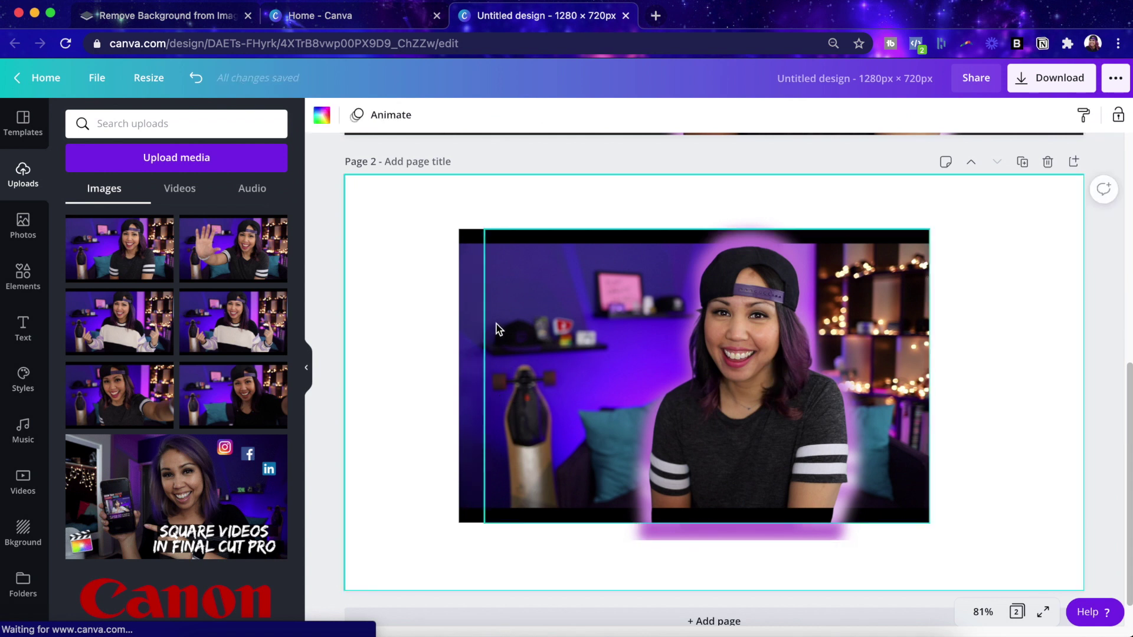
left_click(496, 324)
left_click(470, 331, "shift")
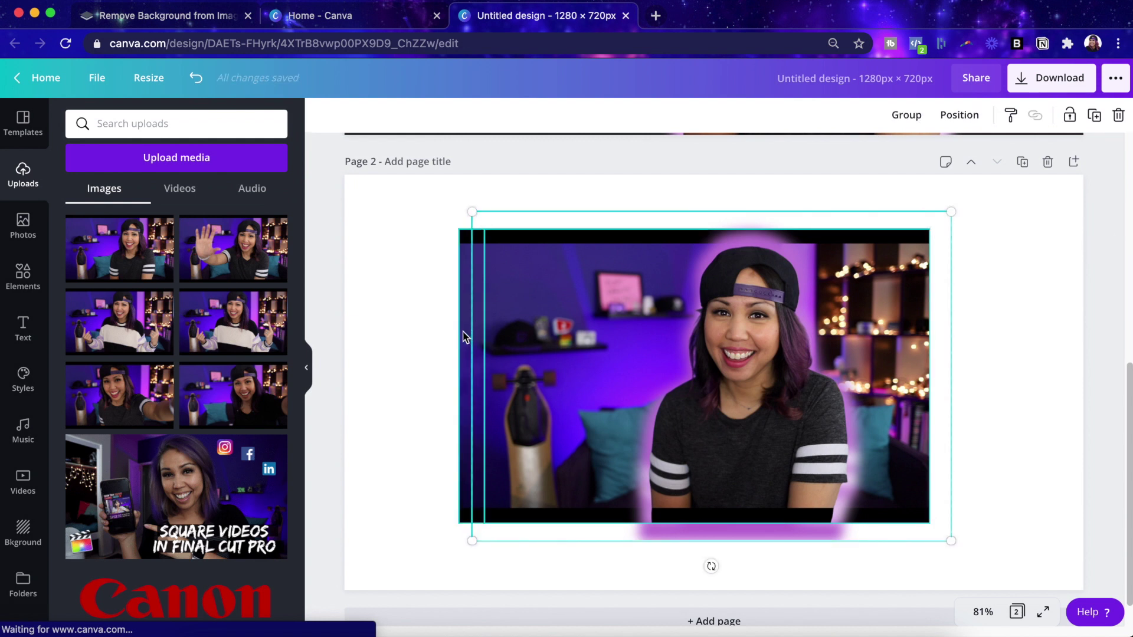
left_click(463, 336, "shift")
left_click(425, 277)
left_click_drag(412, 191, 930, 547)
left_click(906, 114)
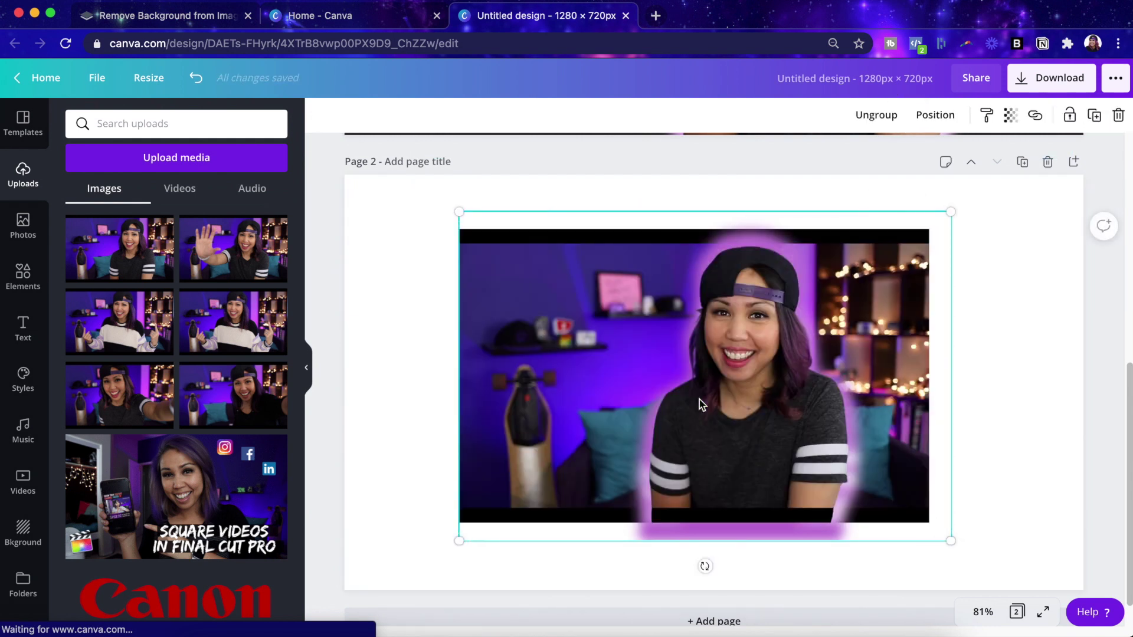
- Enlarge the room photo inside the group to fill the page with no black bar
left_click(727, 477)
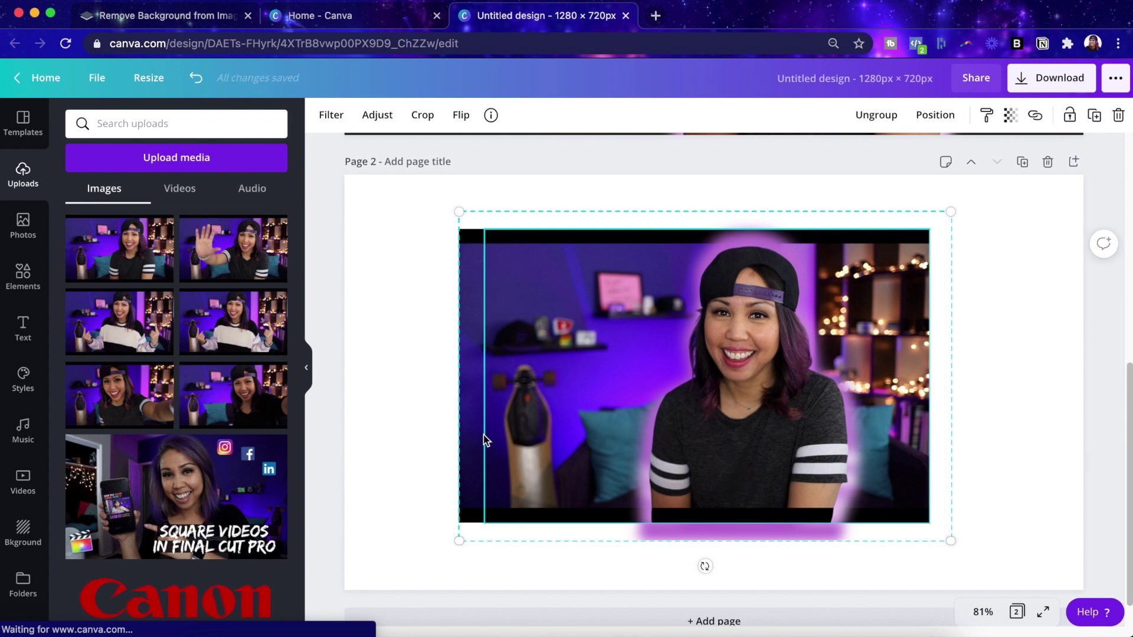
left_click_drag(684, 426, 841, 368)
left_click_drag(614, 466, 299, 596)
left_click_drag(527, 479, 527, 469)
- Add the recently used neon '24/7 Open' text combination onto the thumbnail
left_click(316, 509)
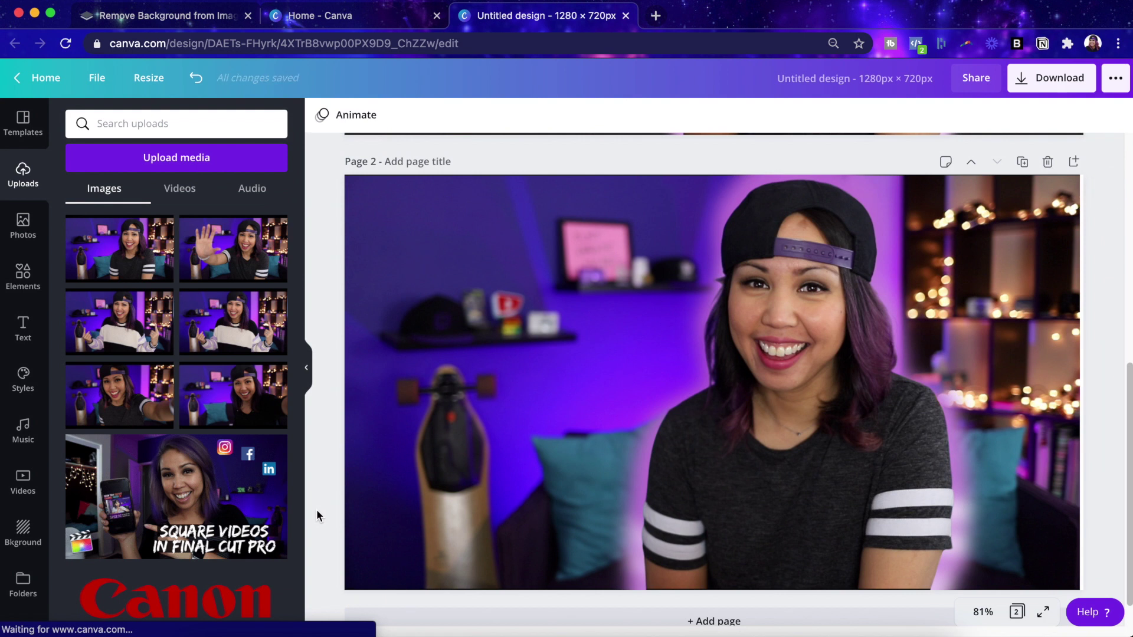
scroll(313, 516, "down", 1)
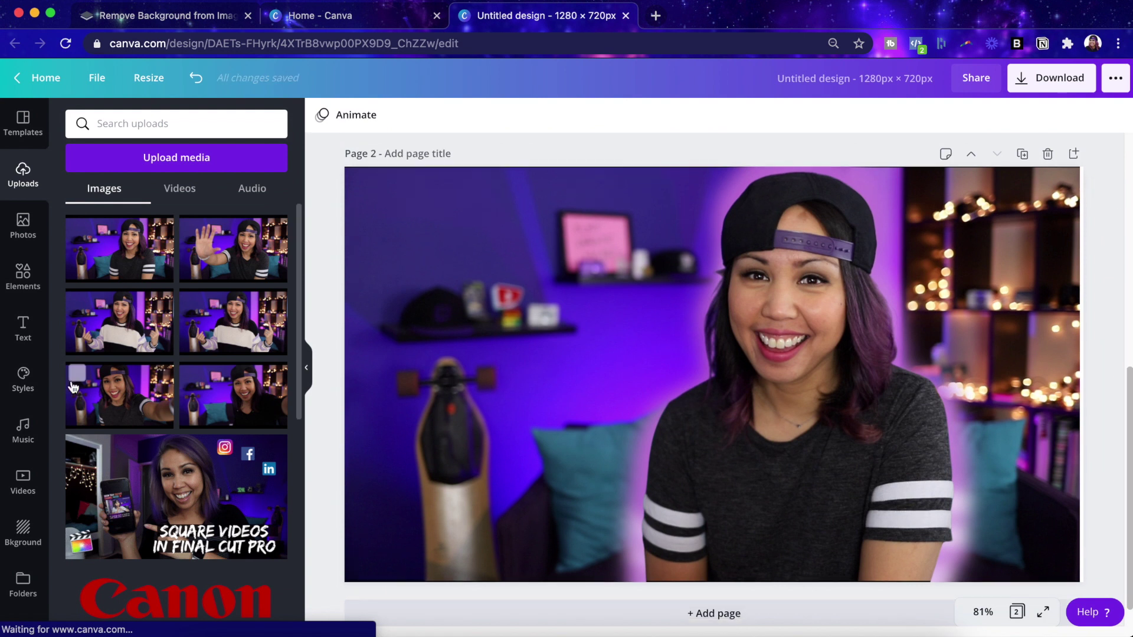
left_click(23, 328)
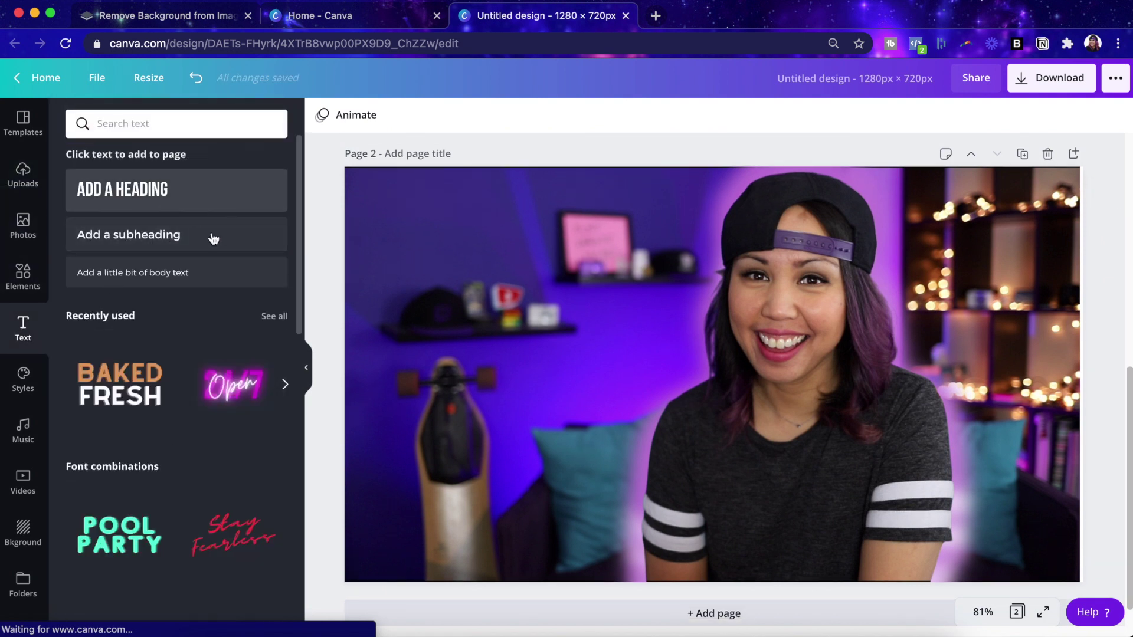
left_click(228, 389)
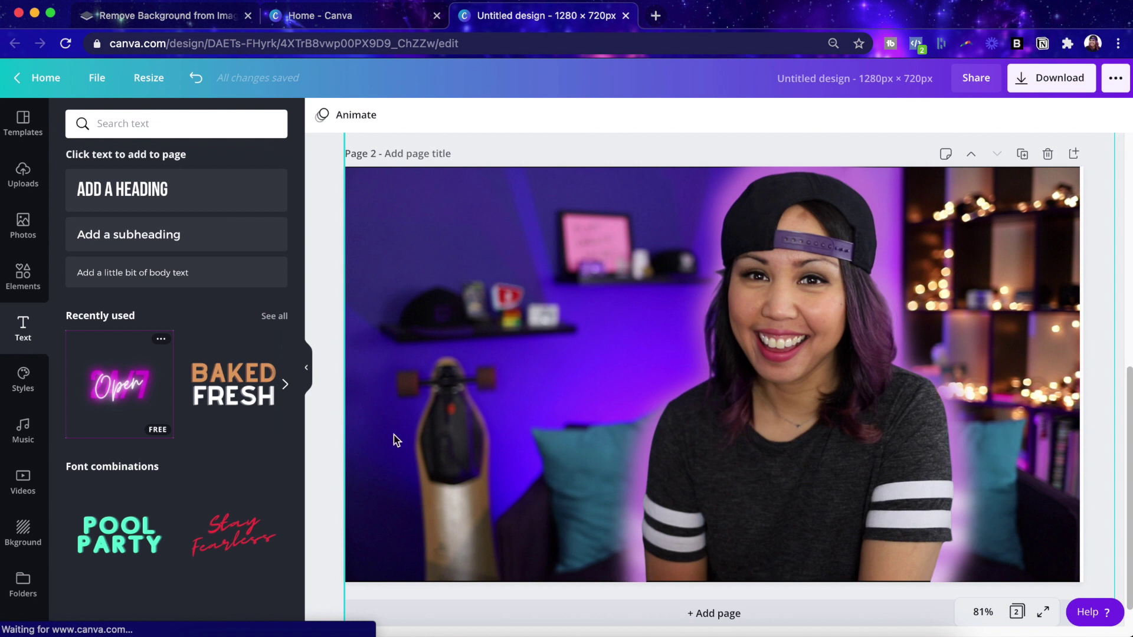